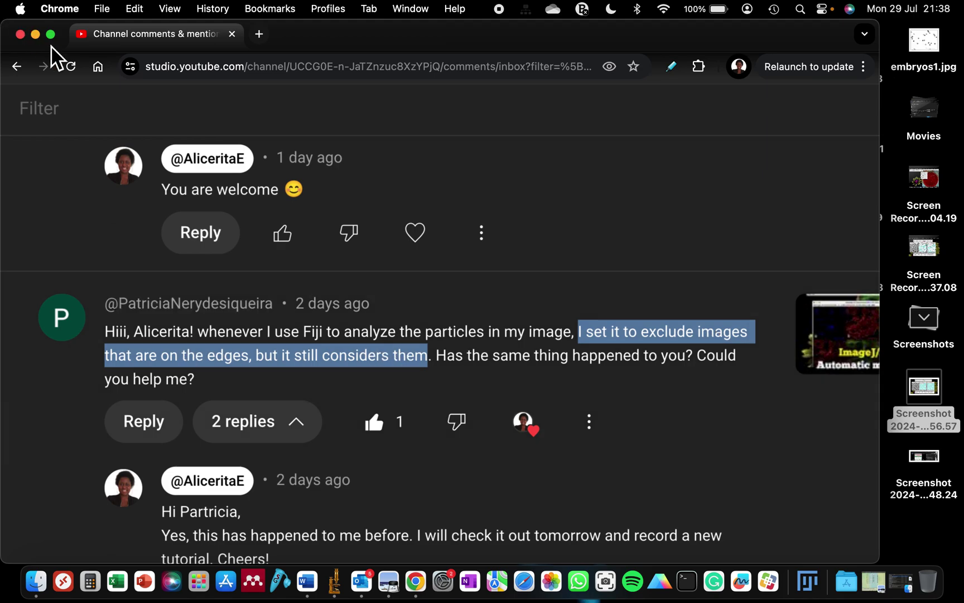
- Minimize Chrome to reveal the ImageJ results screenshot with Summary counts 63 and 45
{"action": "left_click", "coordinate": [36, 35]}
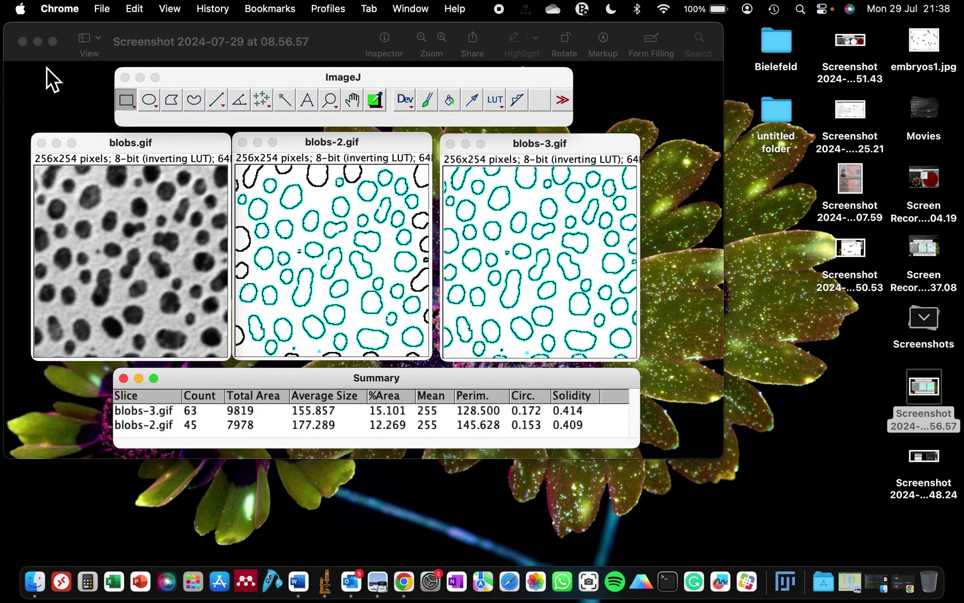
- View the screenshot full screen, zooming and panning over blobs-2 (45 counted) and blobs-3 (63)
{"action": "left_click", "coordinate": [53, 42]}
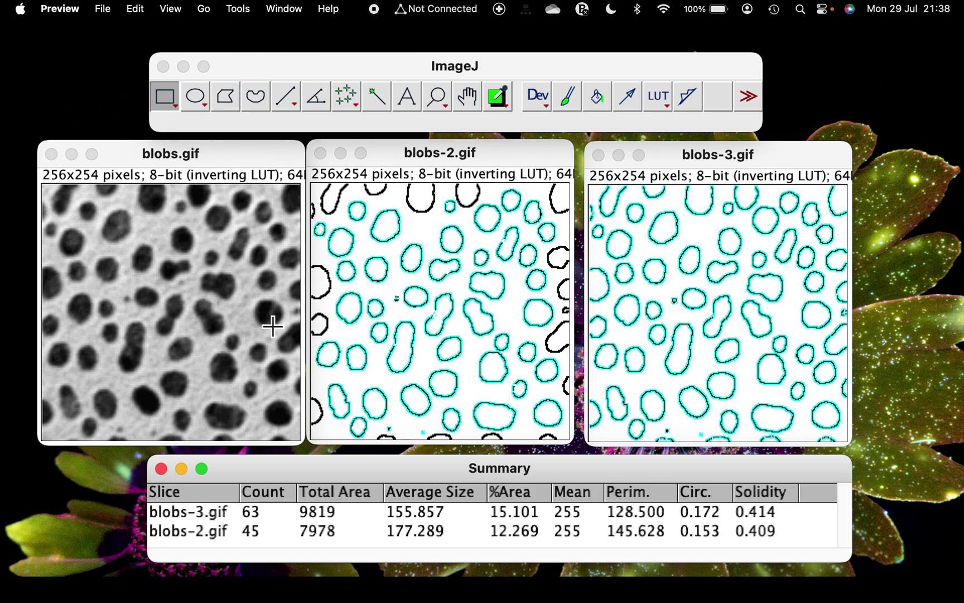
{"action": "scroll", "coordinate": [302, 381], "scroll_direction": "up", "scroll_amount": 2}
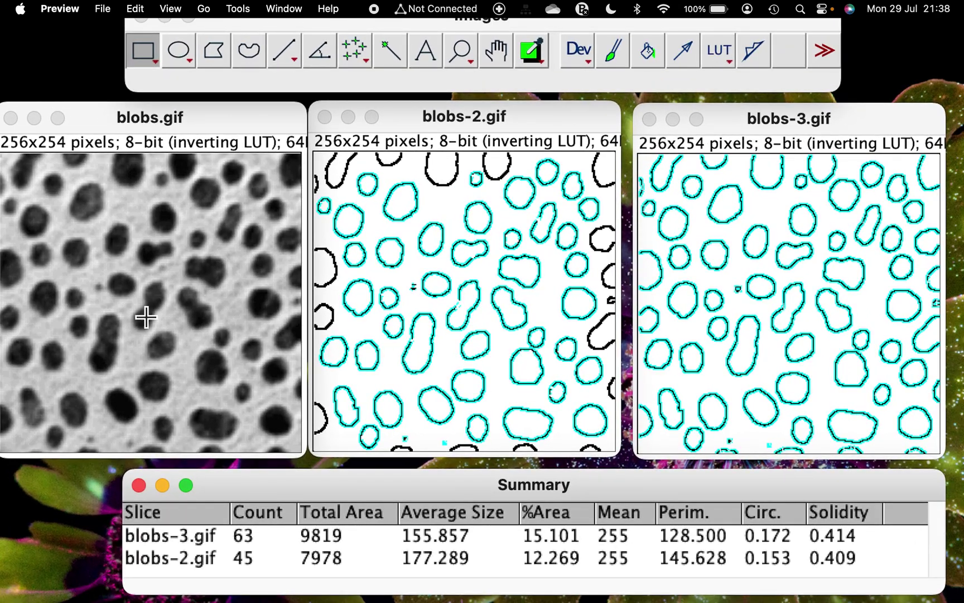
{"action": "scroll", "coordinate": [172, 311], "scroll_direction": "down", "scroll_amount": 2}
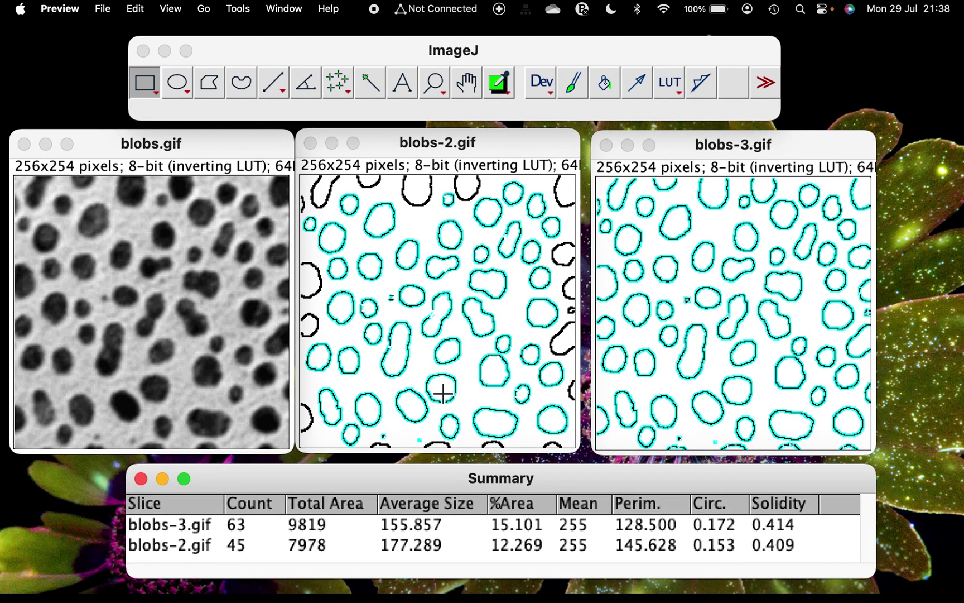
{"action": "scroll", "coordinate": [754, 282], "scroll_direction": "up", "scroll_amount": 3}
{"action": "scroll", "coordinate": [754, 282], "scroll_direction": "down", "scroll_amount": 2}
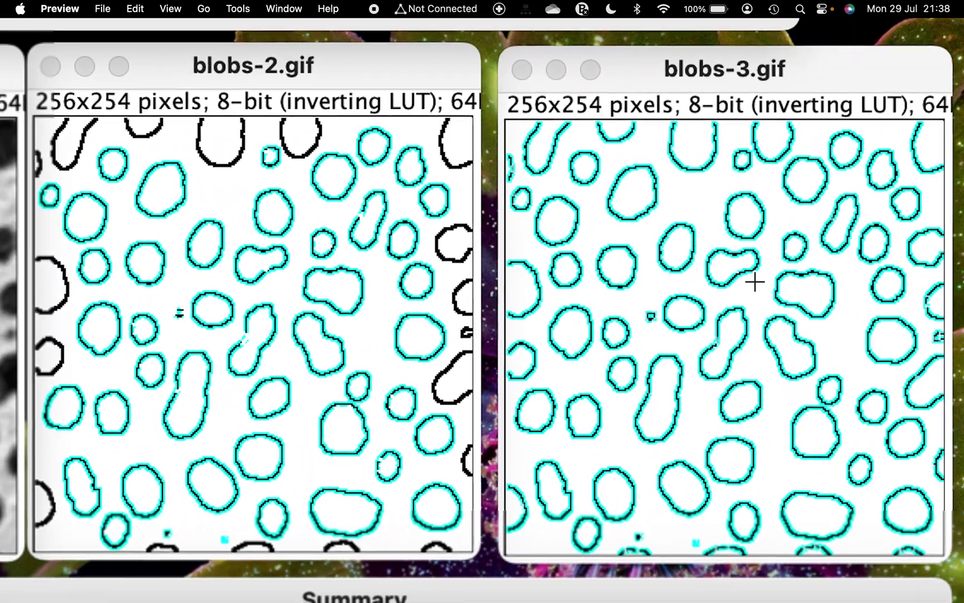
{"action": "scroll", "coordinate": [755, 282], "scroll_direction": "up", "scroll_amount": 1}
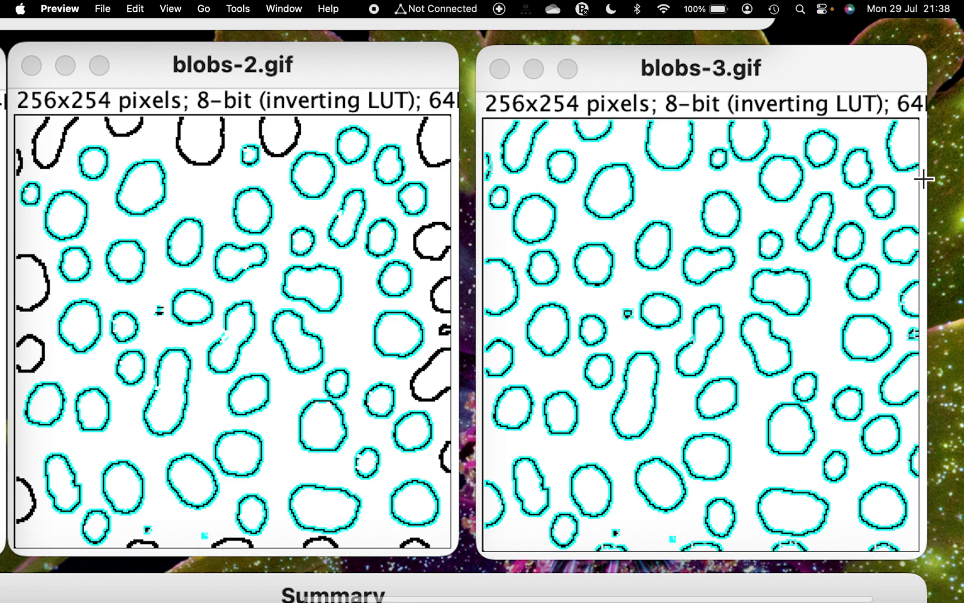
{"action": "scroll", "coordinate": [915, 167], "scroll_direction": "left", "scroll_amount": 5}
{"action": "scroll", "coordinate": [916, 168], "scroll_direction": "left", "scroll_amount": 2}
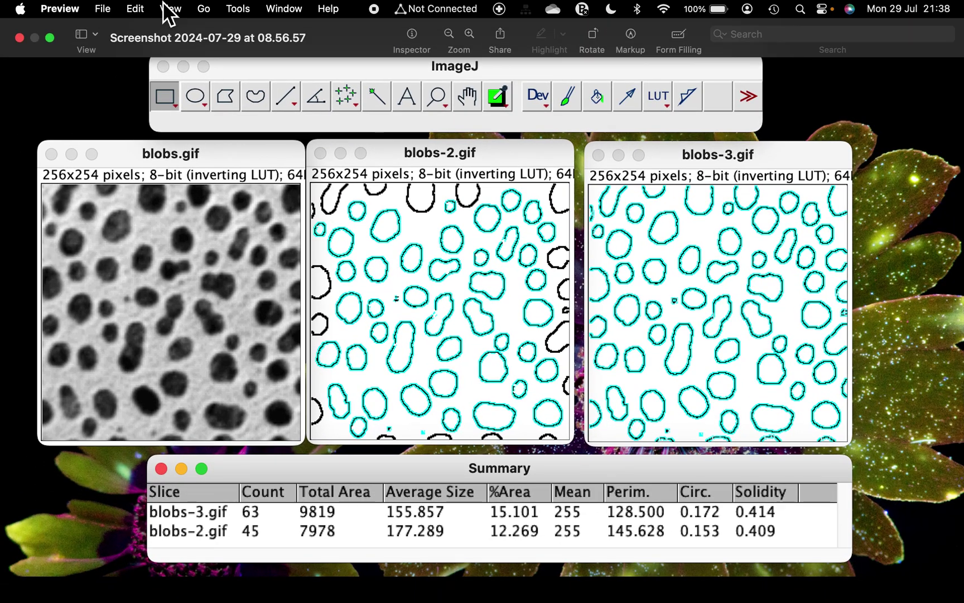
- Close the screenshot, nudge the toolbar up, and open the Blobs sample image
{"action": "left_click", "coordinate": [20, 38]}
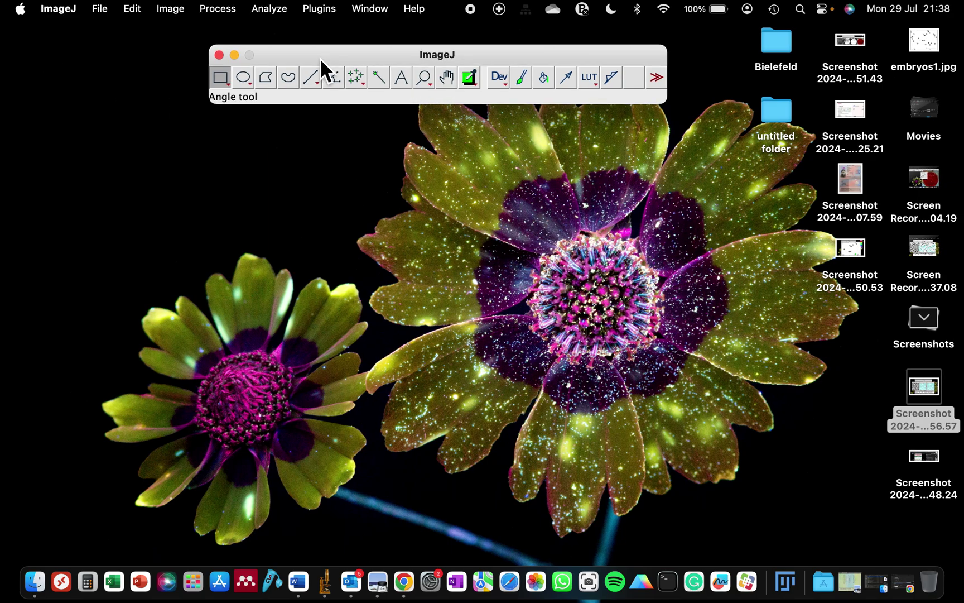
{"action": "left_click_drag", "start_coordinate": [320, 58], "coordinate": [320, 41]}
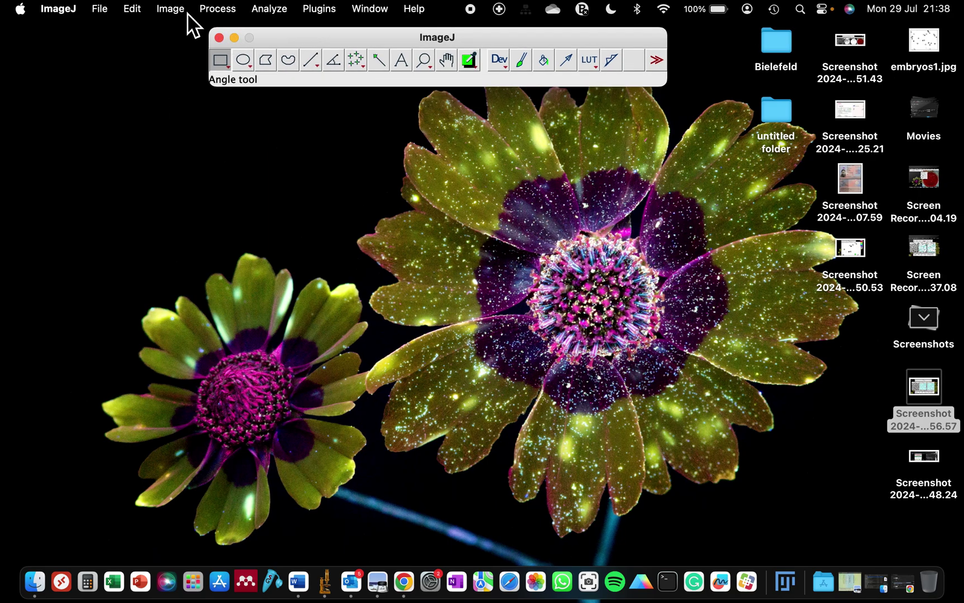
{"action": "left_click", "coordinate": [103, 9]}
{"action": "mouse_move", "coordinate": [113, 85]}
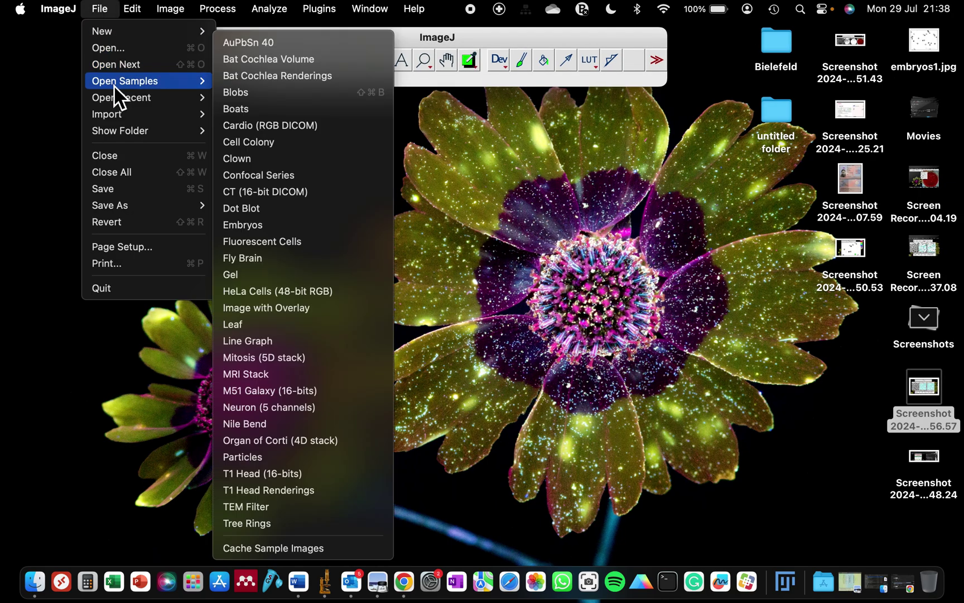
{"action": "left_click", "coordinate": [245, 99]}
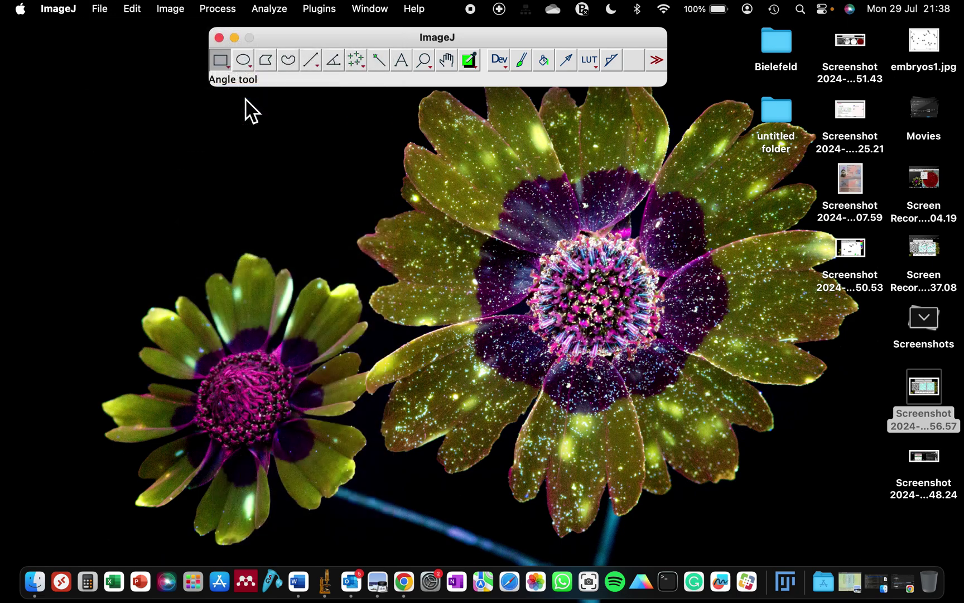
- Set blobs.gif to 200% zoom and place it just below the toolbar
{"action": "left_click", "coordinate": [250, 101]}
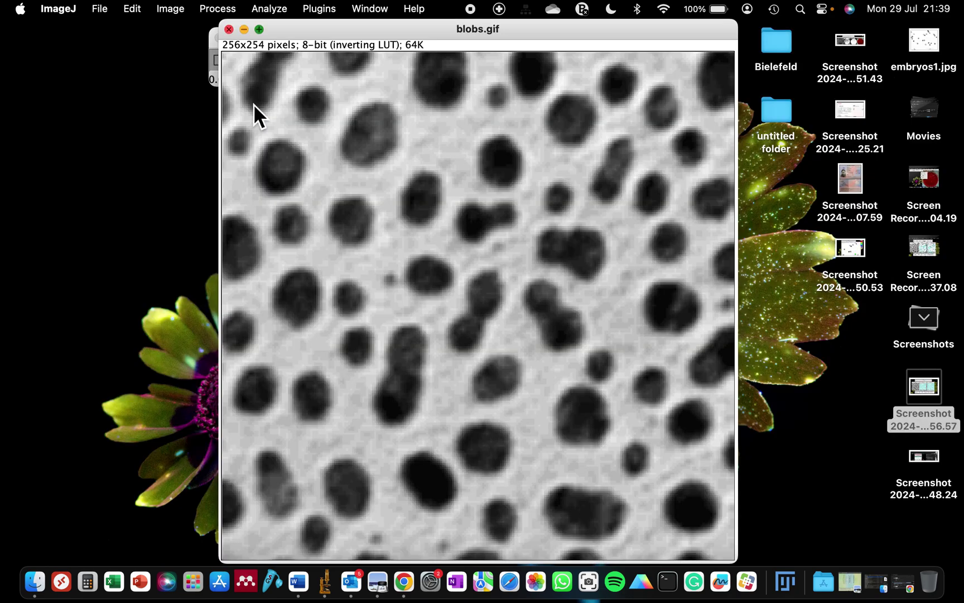
{"action": "key", "text": "minus"}
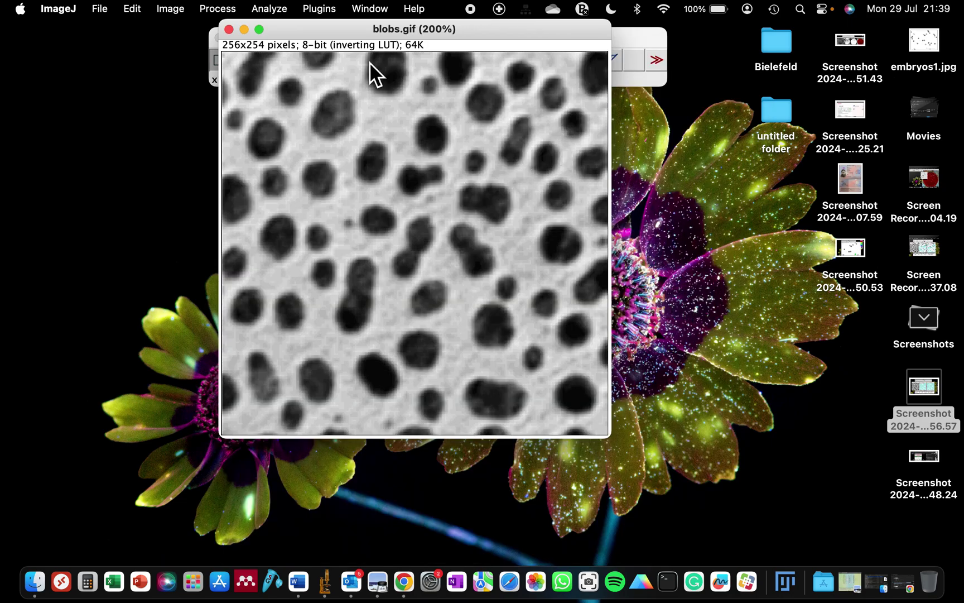
{"action": "left_click_drag", "start_coordinate": [384, 29], "coordinate": [344, 114]}
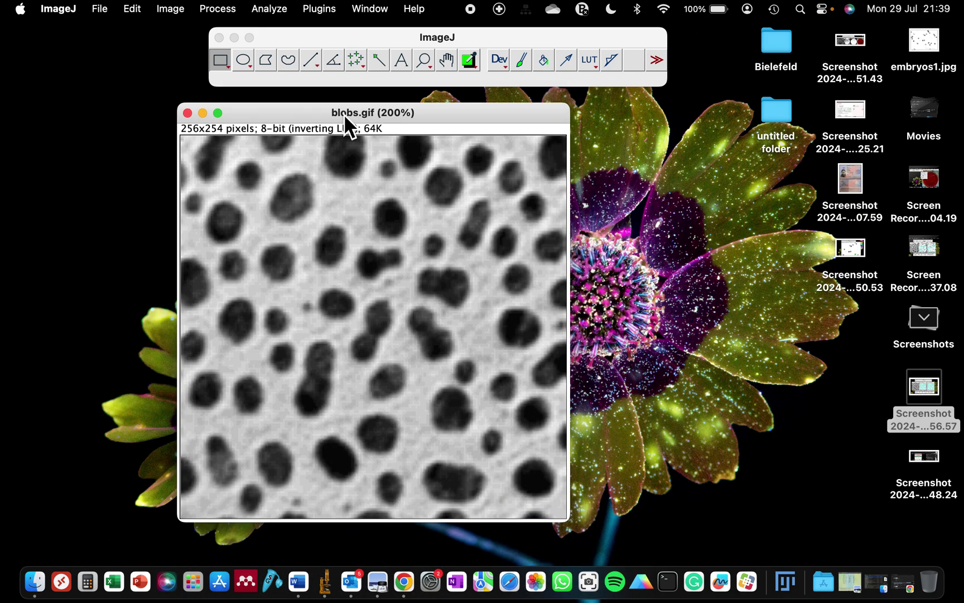
- Duplicate blobs.gif as blobs-1.gif, zoom it to 200%, and arrange both windows side by side
{"action": "key", "text": "super+shift+d"}
{"action": "left_click", "coordinate": [519, 207]}
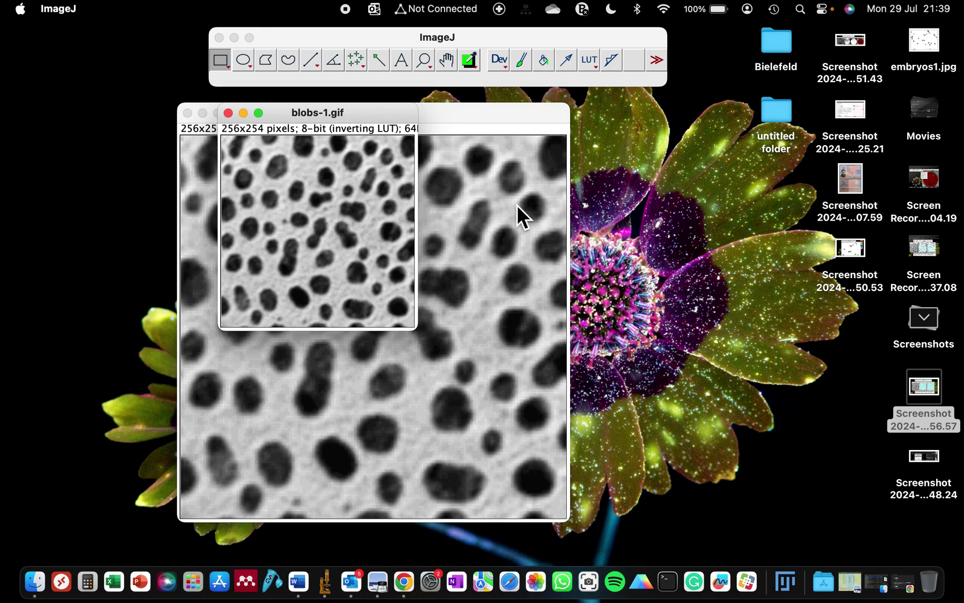
{"action": "left_click_drag", "start_coordinate": [304, 110], "coordinate": [796, 128]}
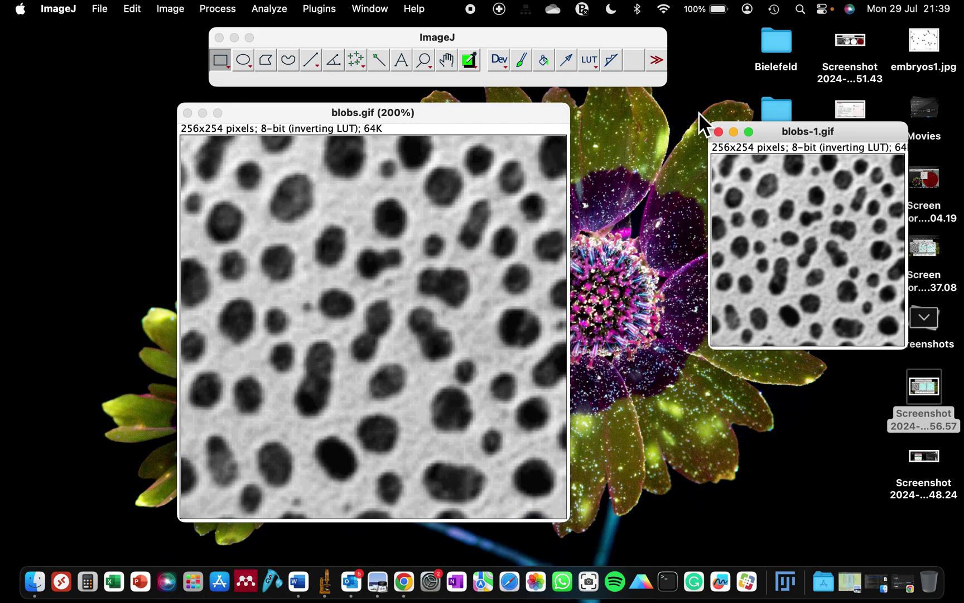
{"action": "left_click_drag", "start_coordinate": [506, 107], "coordinate": [359, 105]}
{"action": "left_click_drag", "start_coordinate": [823, 130], "coordinate": [606, 119]}
{"action": "key", "text": "plus"}
{"action": "key", "text": "plus"}
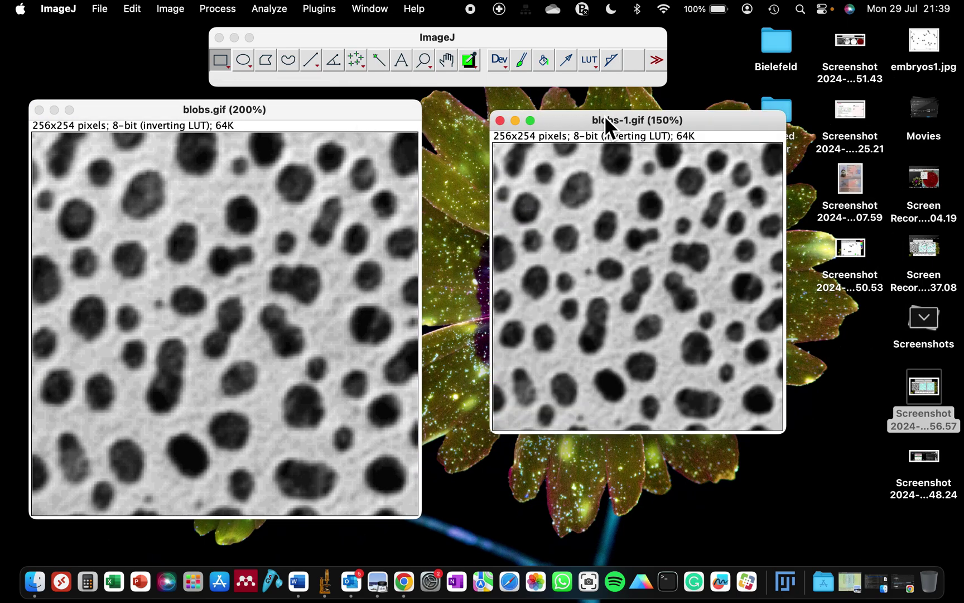
{"action": "left_click_drag", "start_coordinate": [604, 115], "coordinate": [540, 106]}
{"action": "left_click", "coordinate": [501, 35]}
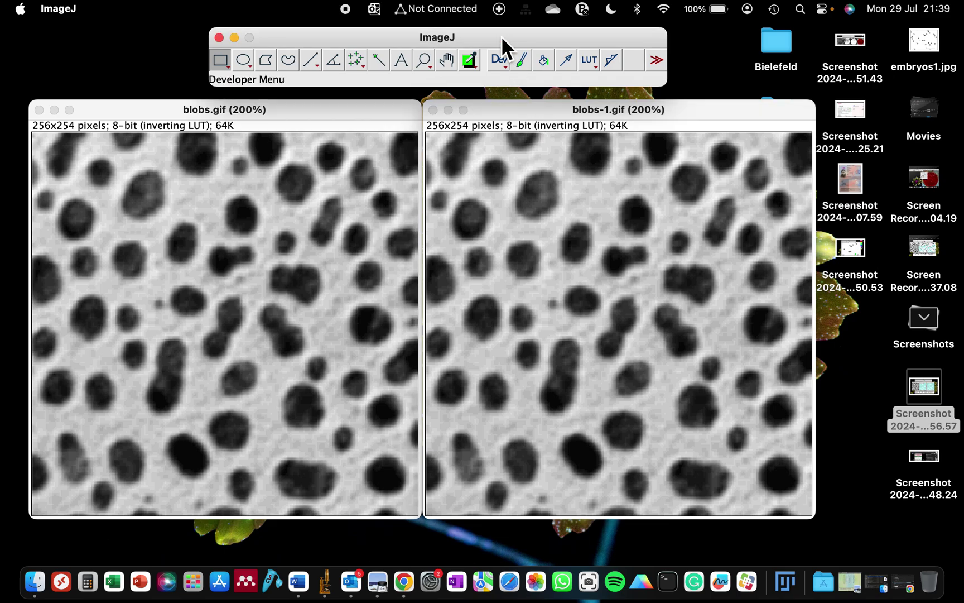
{"action": "left_click", "coordinate": [496, 110]}
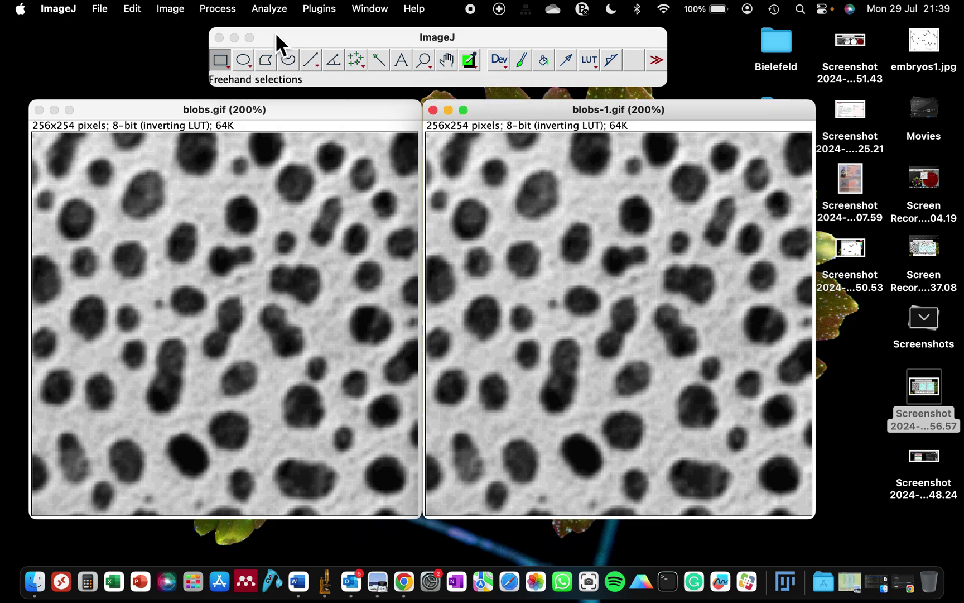
- Convert blobs-1.gif to a binary mask with Process > Binary > Convert to Mask
{"action": "left_click", "coordinate": [226, 9]}
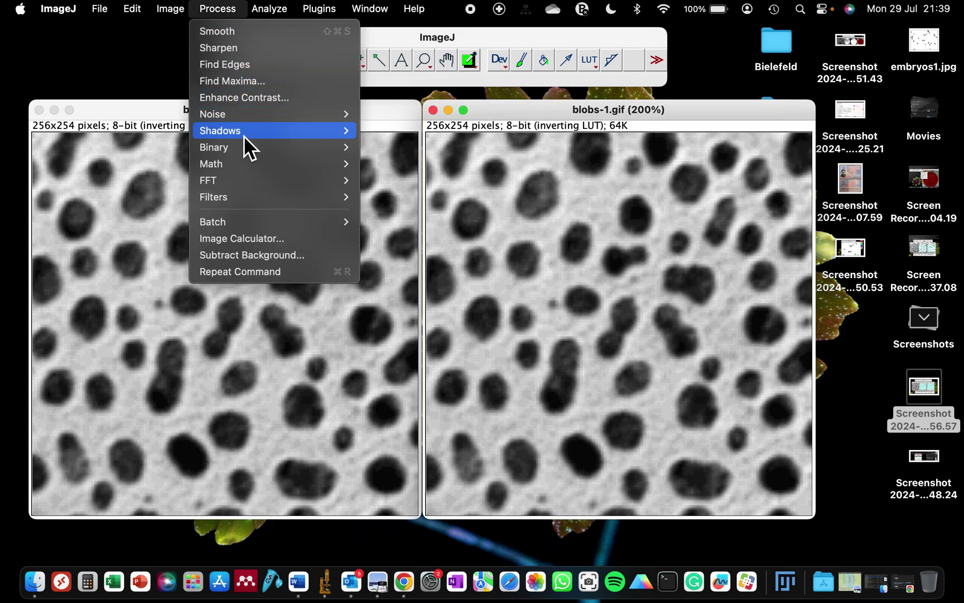
{"action": "mouse_move", "coordinate": [243, 148]}
{"action": "left_click", "coordinate": [412, 163]}
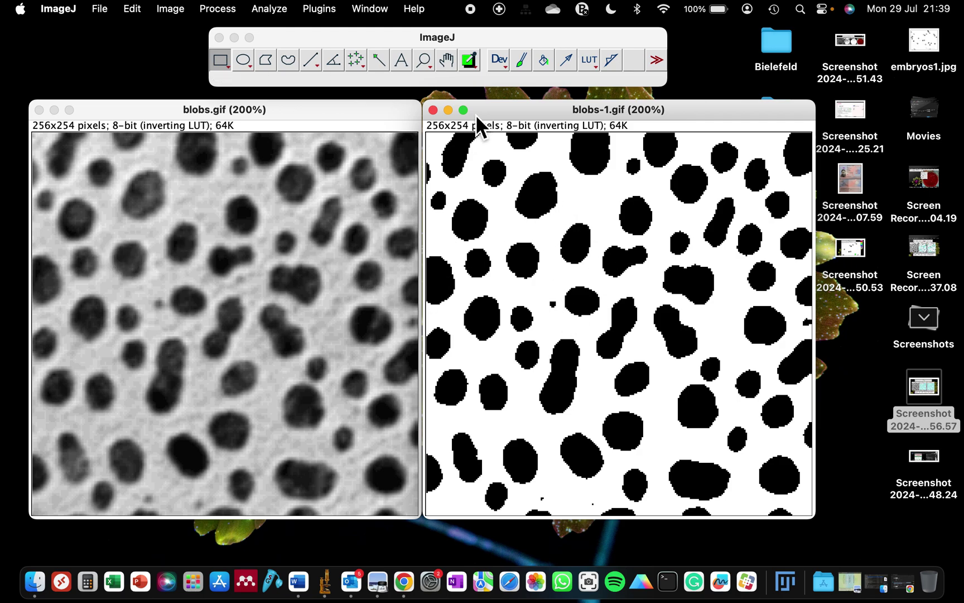
{"action": "left_click", "coordinate": [174, 9]}
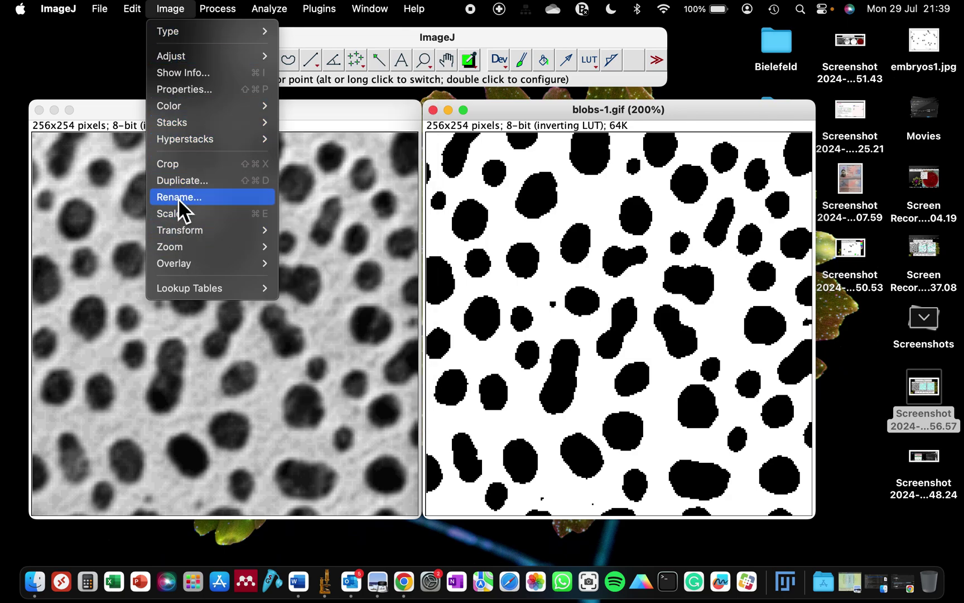
- Duplicate the mask as blobs-2.gif at 200% zoom and move it to the left
{"action": "left_click", "coordinate": [178, 184]}
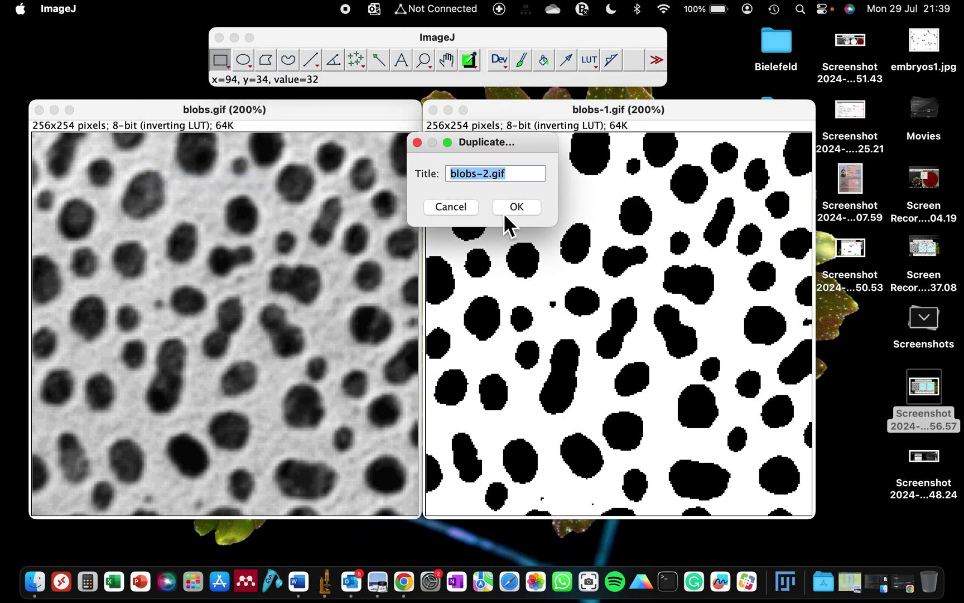
{"action": "left_click", "coordinate": [512, 206]}
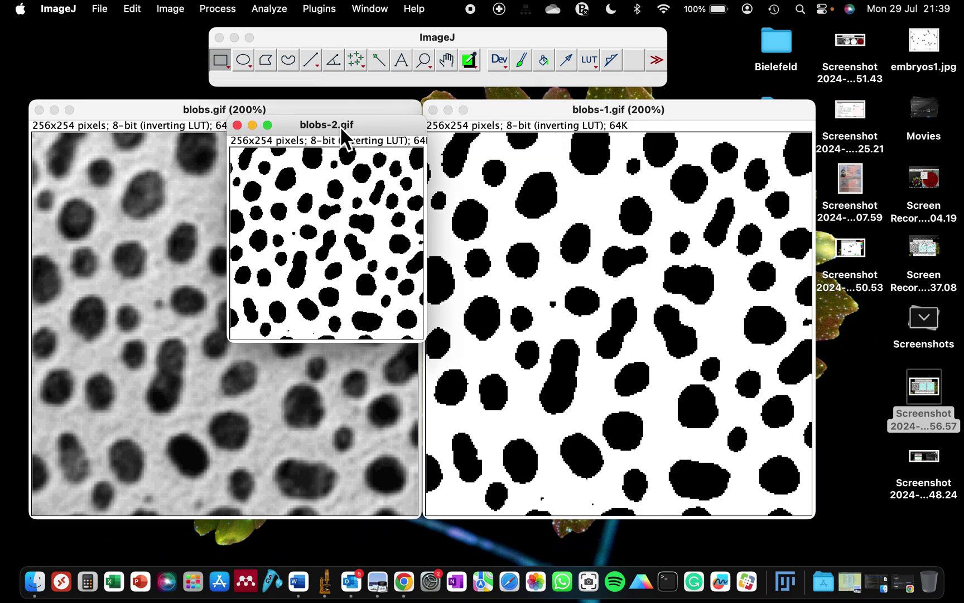
{"action": "left_click_drag", "start_coordinate": [340, 126], "coordinate": [254, 120]}
{"action": "key", "text": "minus"}
{"action": "key", "text": "plus"}
{"action": "key", "text": "plus"}
{"action": "key", "text": "plus"}
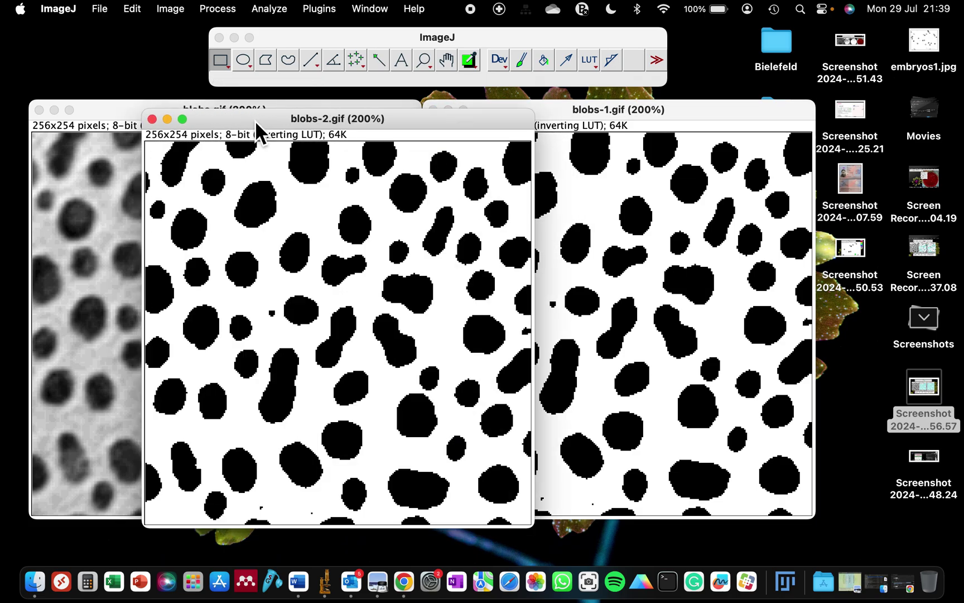
{"action": "left_click_drag", "start_coordinate": [255, 120], "coordinate": [173, 118]}
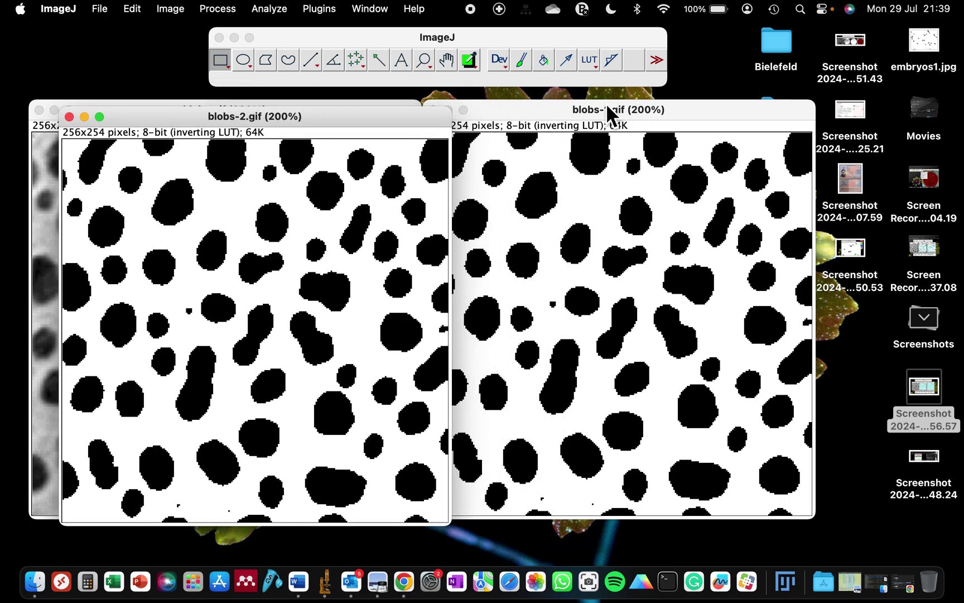
- Reposition blobs-1.gif to sit beside blobs-2.gif
{"action": "left_click_drag", "start_coordinate": [609, 108], "coordinate": [668, 109]}
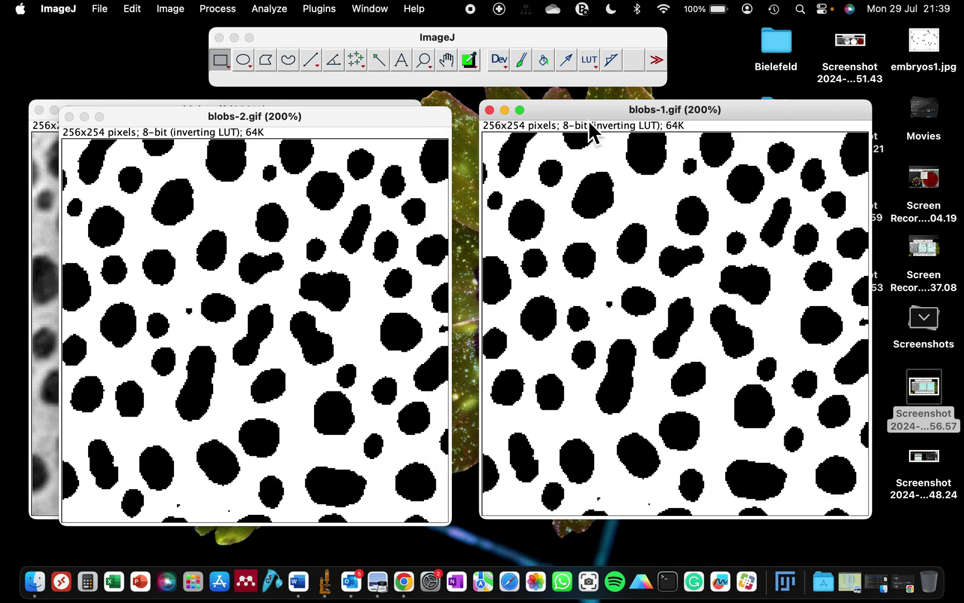
{"action": "left_click_drag", "start_coordinate": [589, 121], "coordinate": [569, 122]}
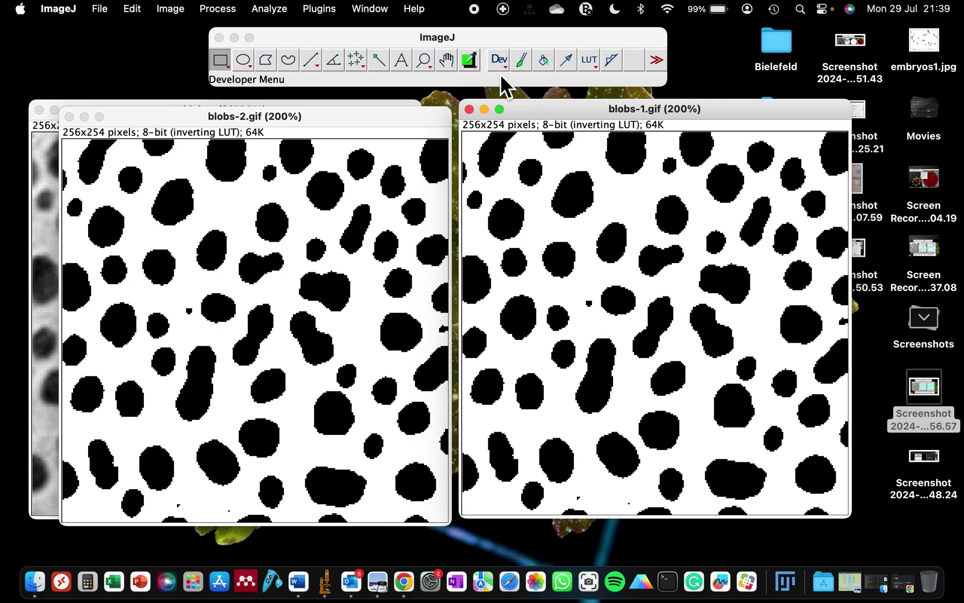
{"action": "left_click_drag", "start_coordinate": [536, 114], "coordinate": [536, 114]}
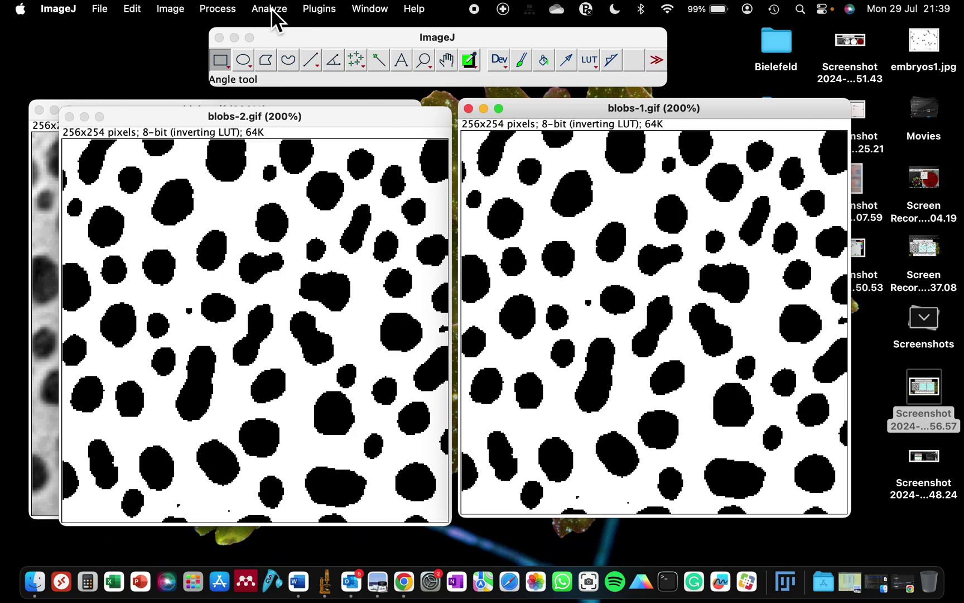
- Apply Process > Find Edges to blobs-1.gif and shift its window slightly left
{"action": "left_click", "coordinate": [221, 9]}
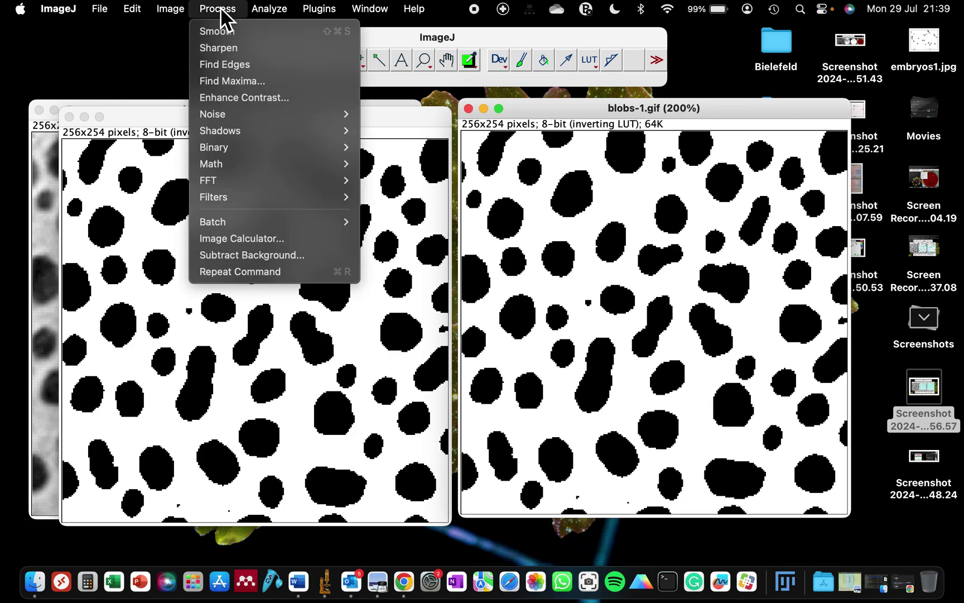
{"action": "left_click", "coordinate": [230, 65]}
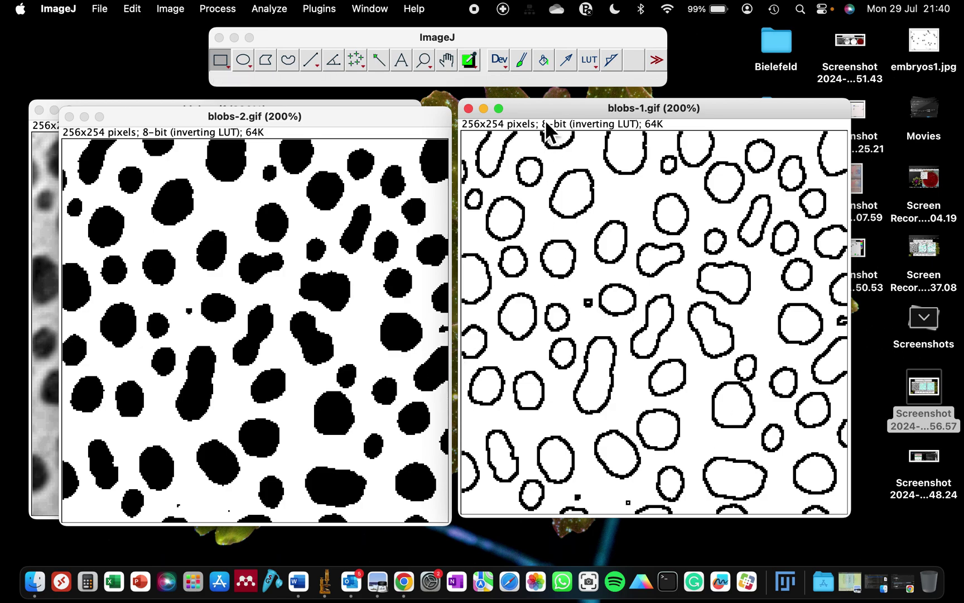
{"action": "left_click_drag", "start_coordinate": [540, 109], "coordinate": [539, 108]}
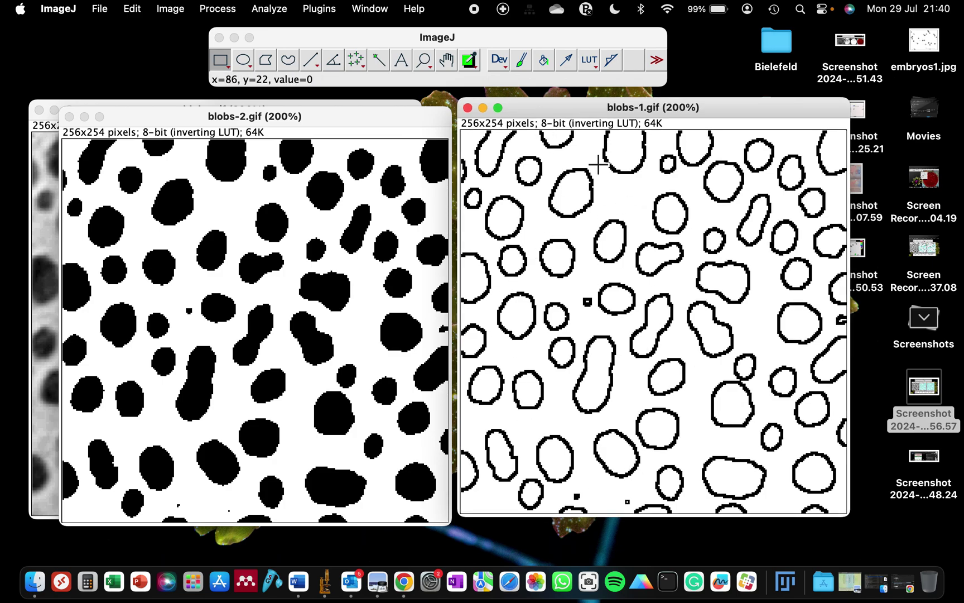
{"action": "mouse_move", "coordinate": [565, 105]}
{"action": "left_mouse_down"}
{"action": "mouse_move", "coordinate": [519, 105]}
{"action": "mouse_move", "coordinate": [548, 109]}
{"action": "left_mouse_up"}
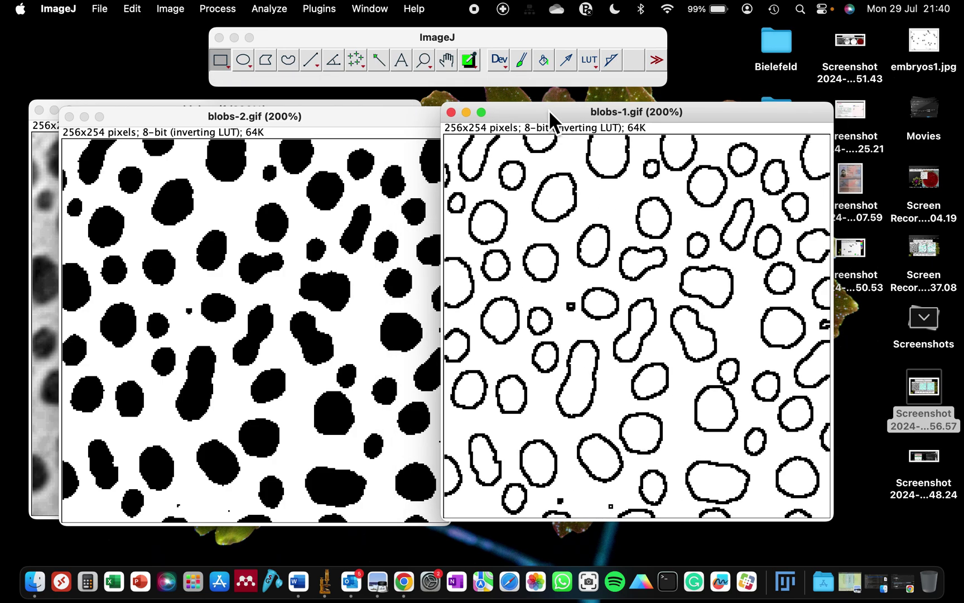
- Duplicate the outlined image as blobs-3.gif, dismiss the stack-required error, and zoom it in
{"action": "key", "text": "super+shift+d"}
{"action": "key", "text": "Return"}
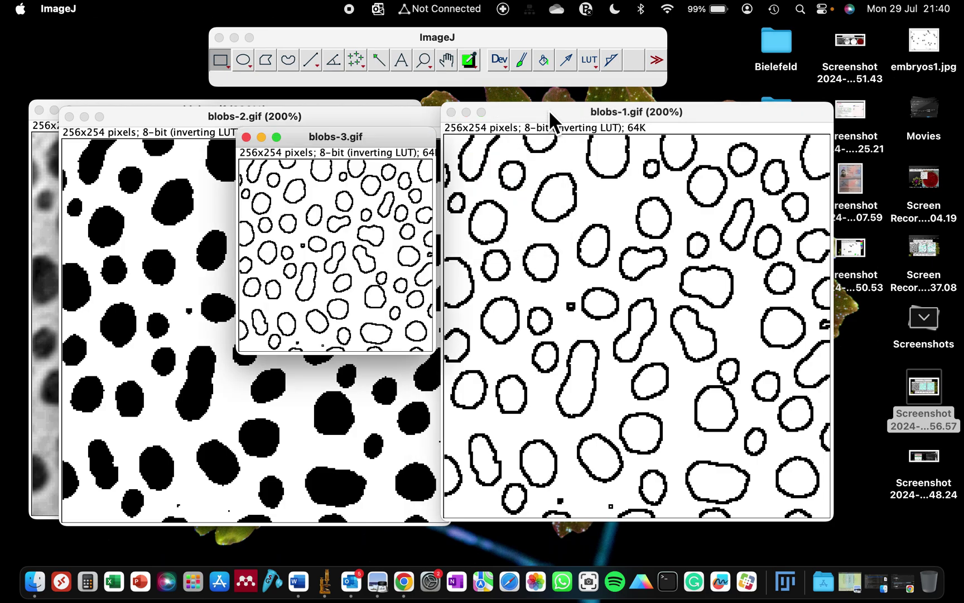
{"action": "key", "text": "greater"}
{"action": "left_click", "coordinate": [479, 211]}
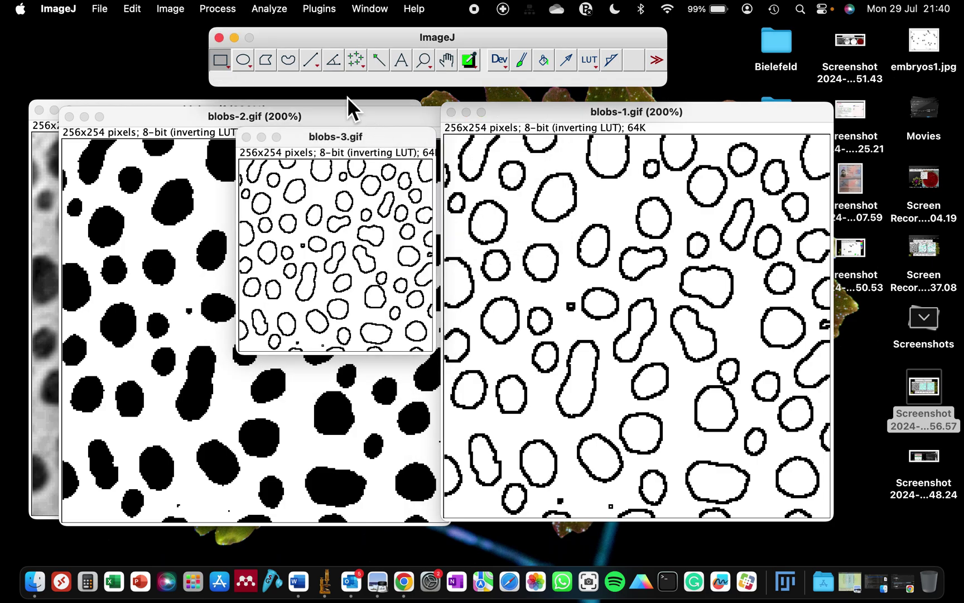
{"action": "left_click_drag", "start_coordinate": [356, 139], "coordinate": [248, 142]}
{"action": "key", "text": "plus"}
{"action": "key", "text": "plus"}
- Reposition blobs-1.gif to the right beside blobs-3.gif
{"action": "left_click_drag", "start_coordinate": [500, 121], "coordinate": [566, 120]}
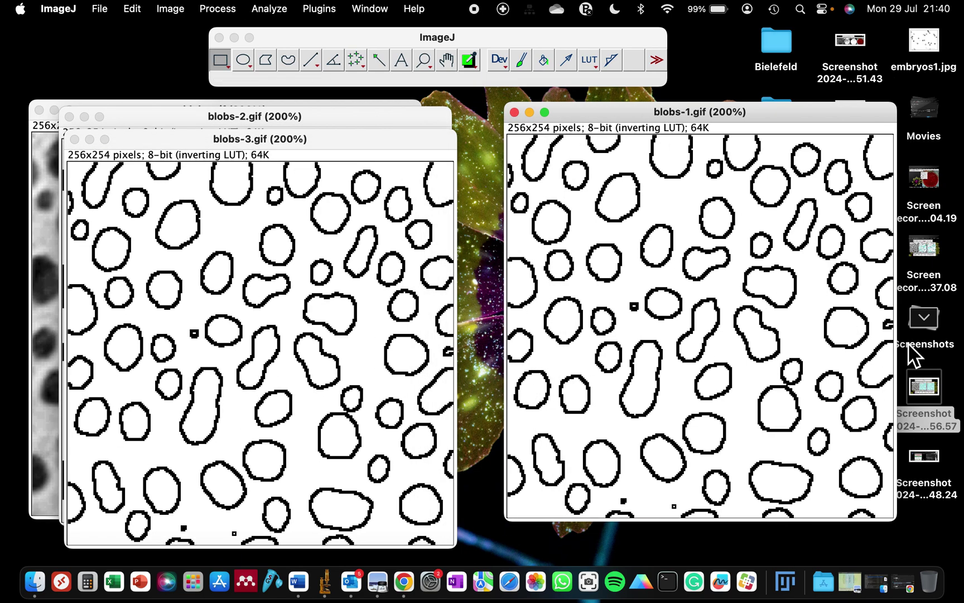
{"action": "left_click", "coordinate": [922, 347]}
{"action": "left_click", "coordinate": [569, 103]}
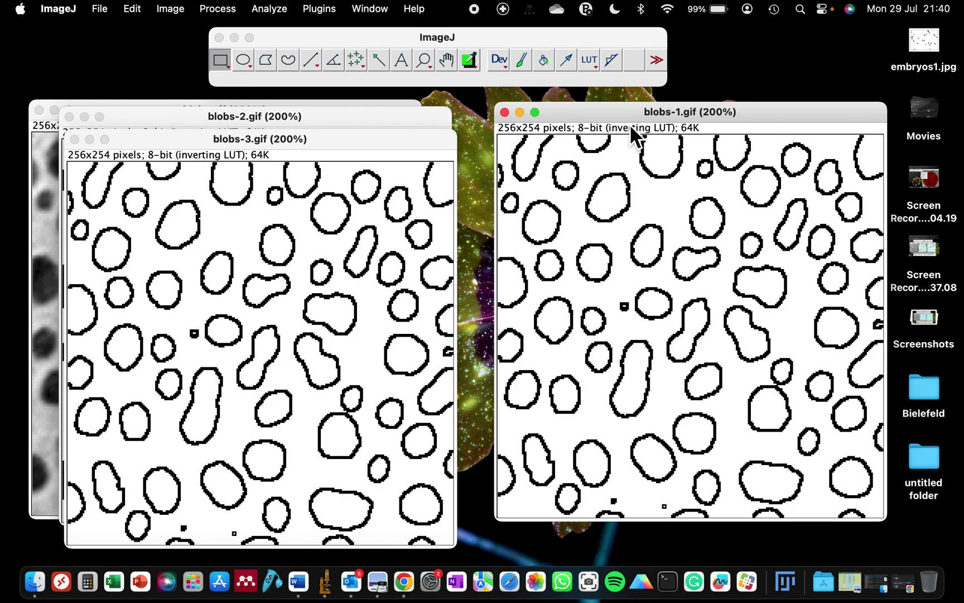
{"action": "left_click_drag", "start_coordinate": [617, 116], "coordinate": [596, 116]}
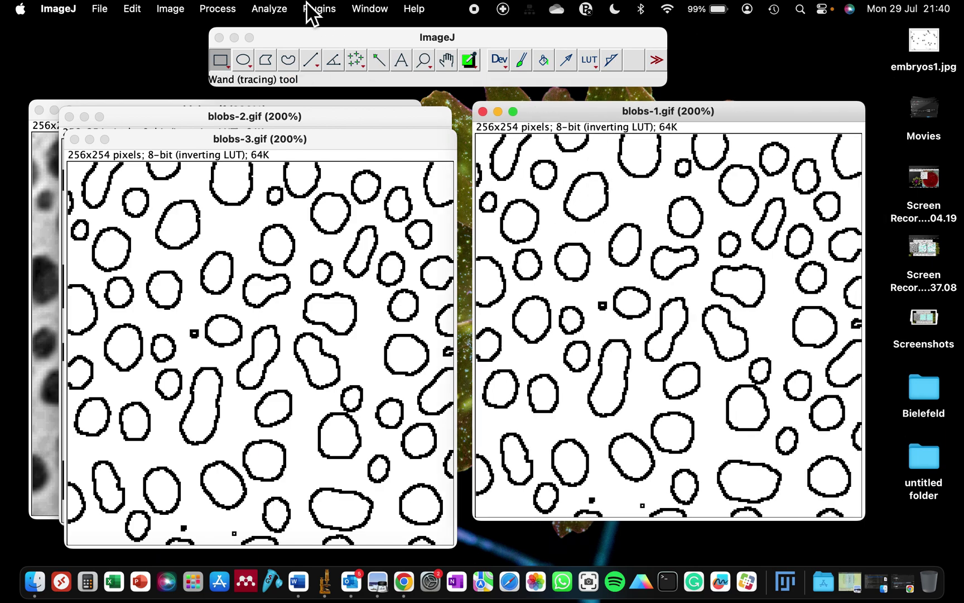
- Start Analyze Particles on blobs-1.gif, move the dialog aside, and set Show to Masks
{"action": "left_click", "coordinate": [268, 14]}
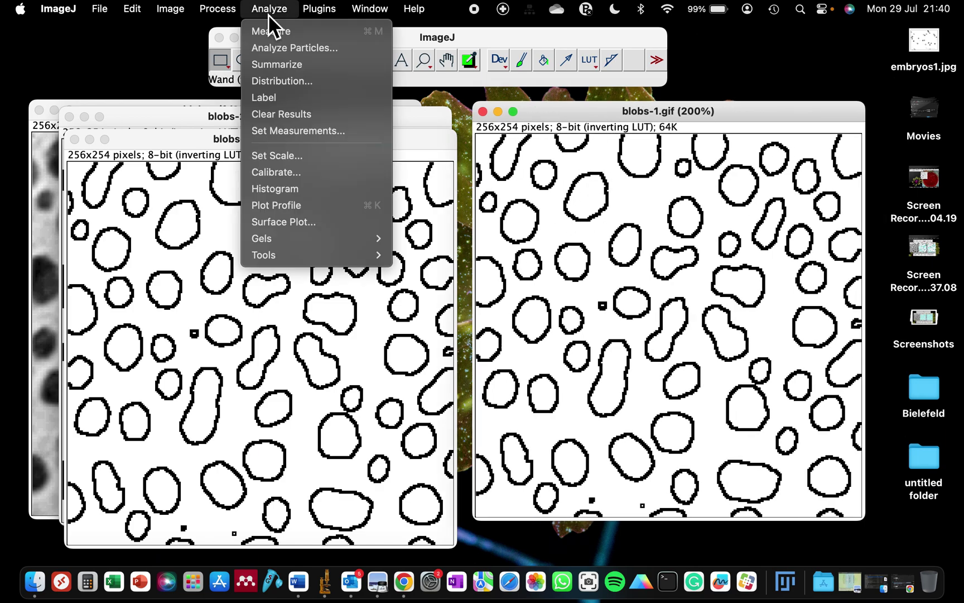
{"action": "left_click", "coordinate": [275, 49]}
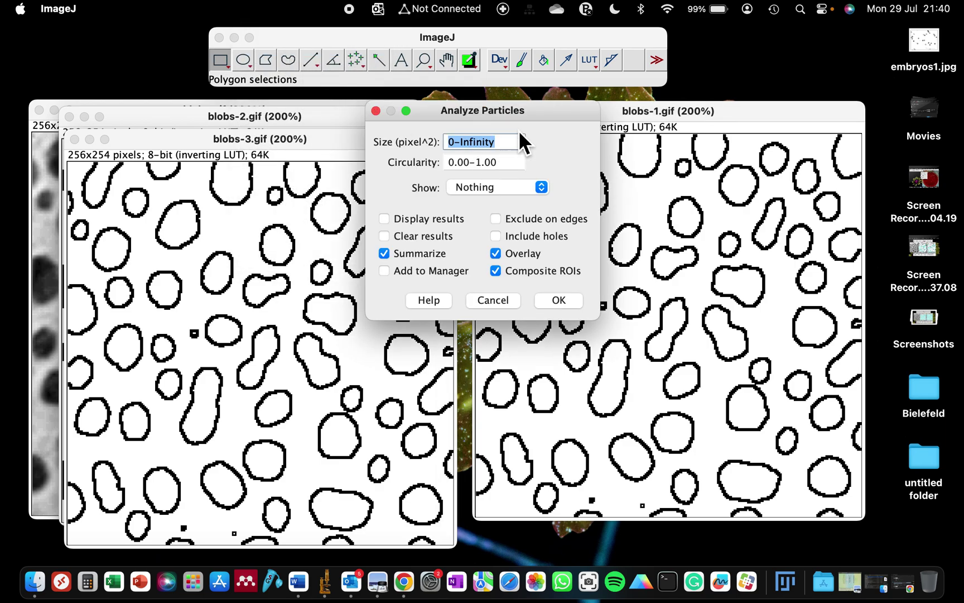
{"action": "left_click_drag", "start_coordinate": [503, 112], "coordinate": [300, 110]}
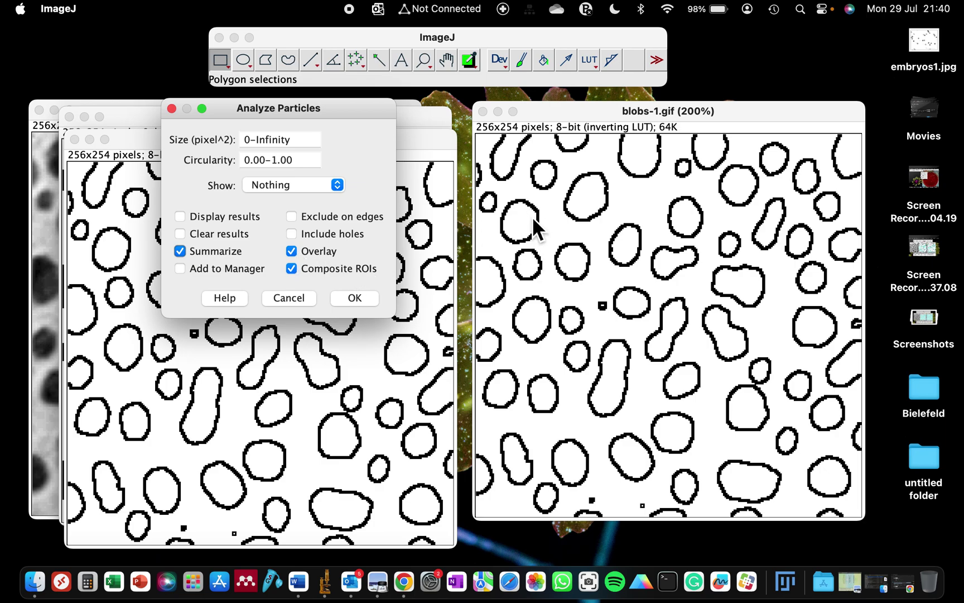
{"action": "left_click", "coordinate": [273, 180]}
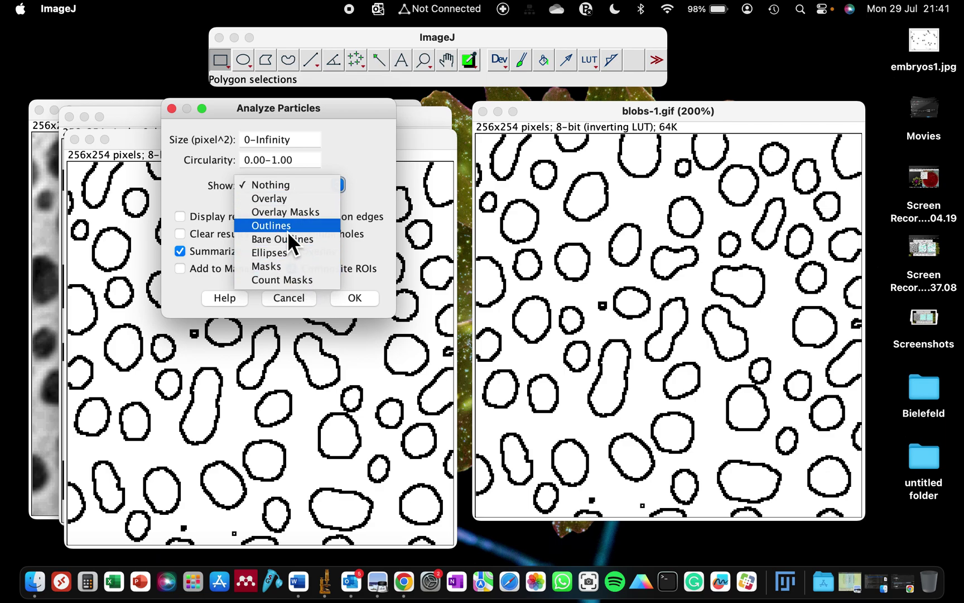
{"action": "left_click", "coordinate": [269, 268]}
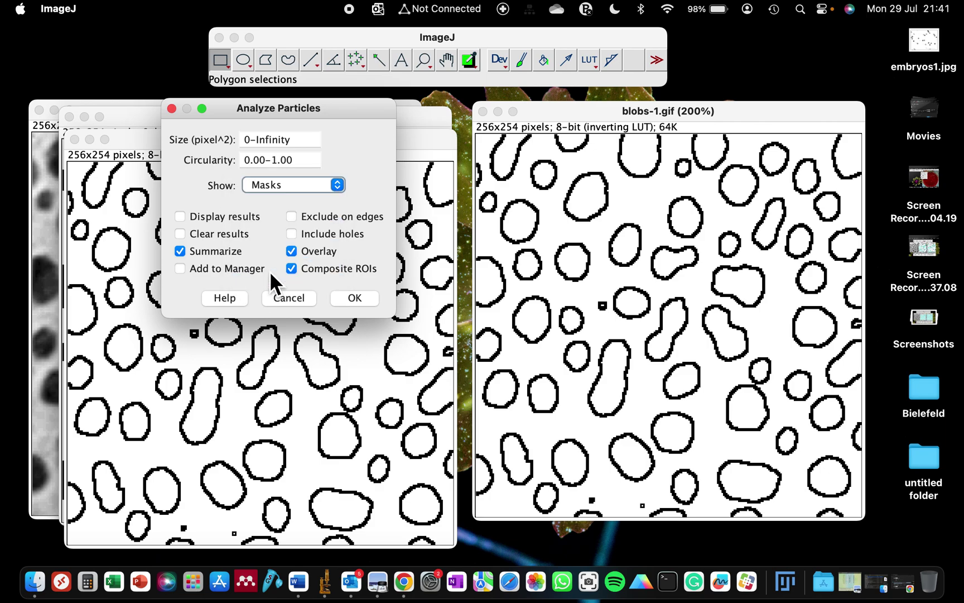
- Run the masks analysis, then close the Mask, Summary and Log windows
{"action": "left_click", "coordinate": [366, 302]}
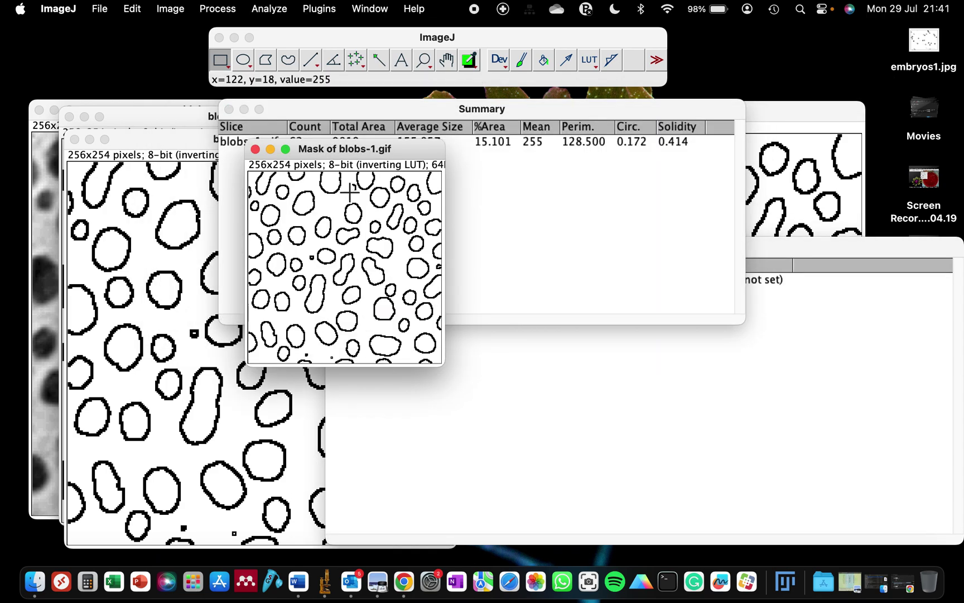
{"action": "left_click_drag", "start_coordinate": [294, 151], "coordinate": [354, 150]}
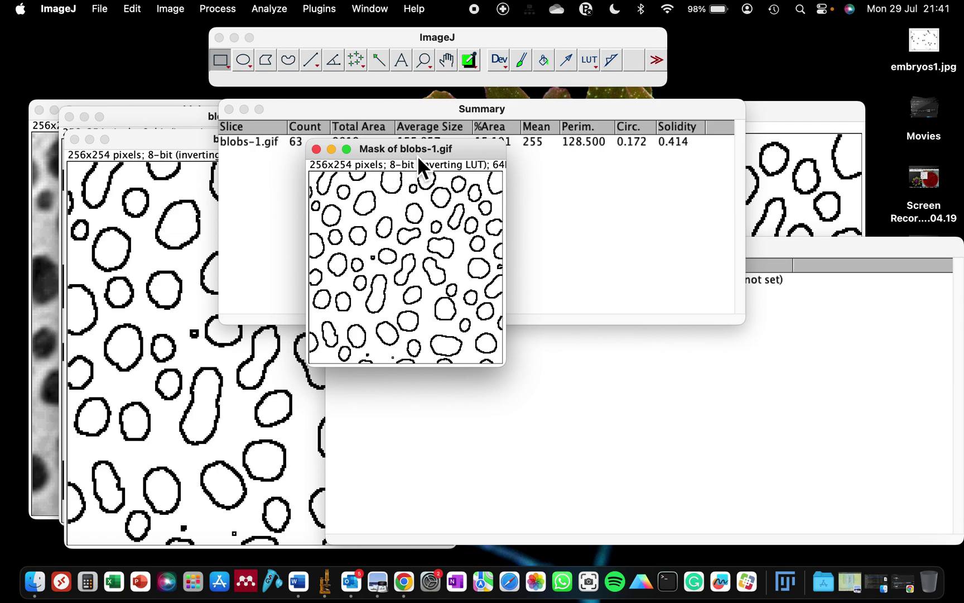
{"action": "left_click", "coordinate": [316, 149]}
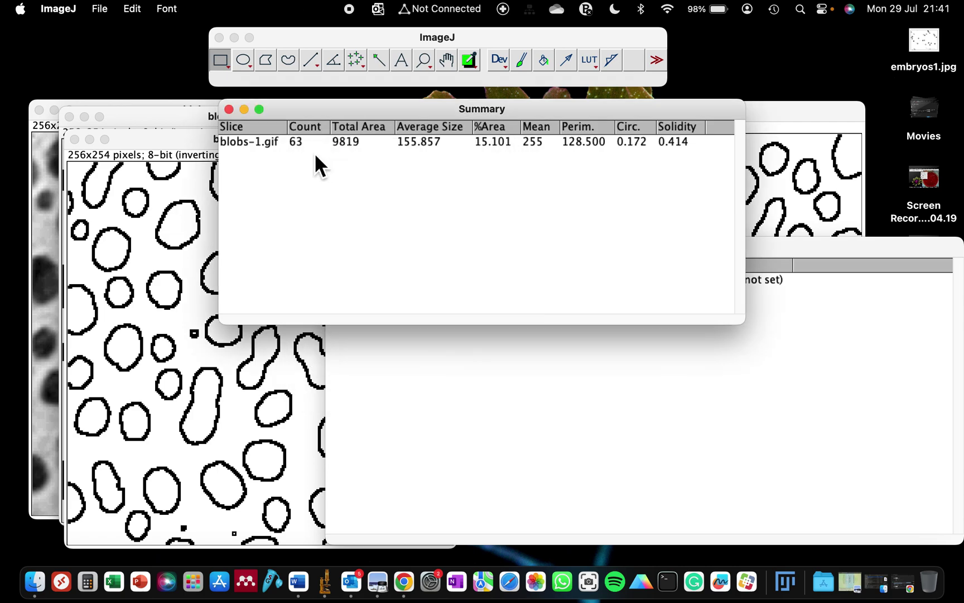
{"action": "left_click", "coordinate": [229, 109]}
{"action": "left_click", "coordinate": [335, 252]}
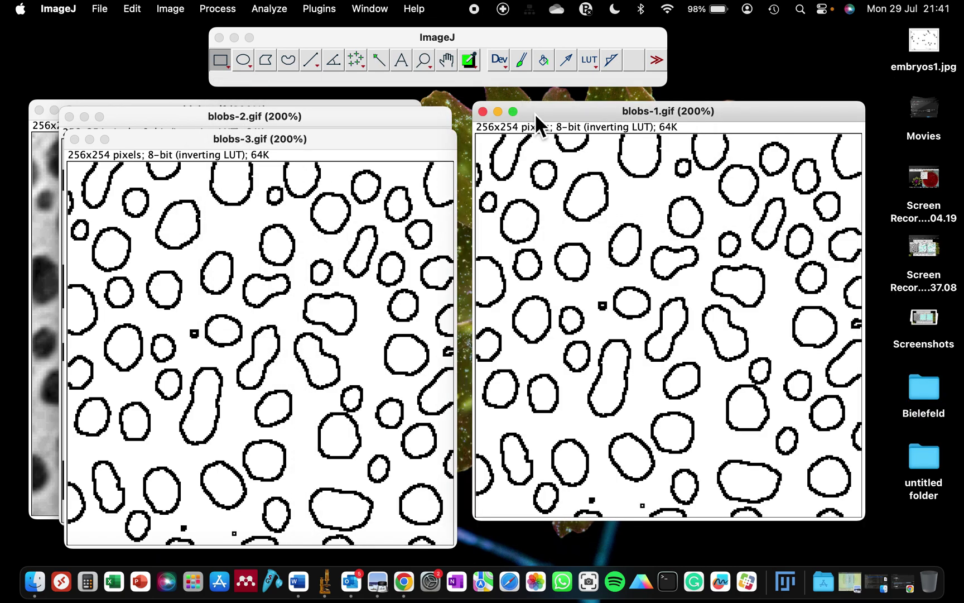
- Rerun Analyze Particles on blobs-1.gif with Show set to Overlay, counting 63 particles
{"action": "left_click", "coordinate": [281, 10]}
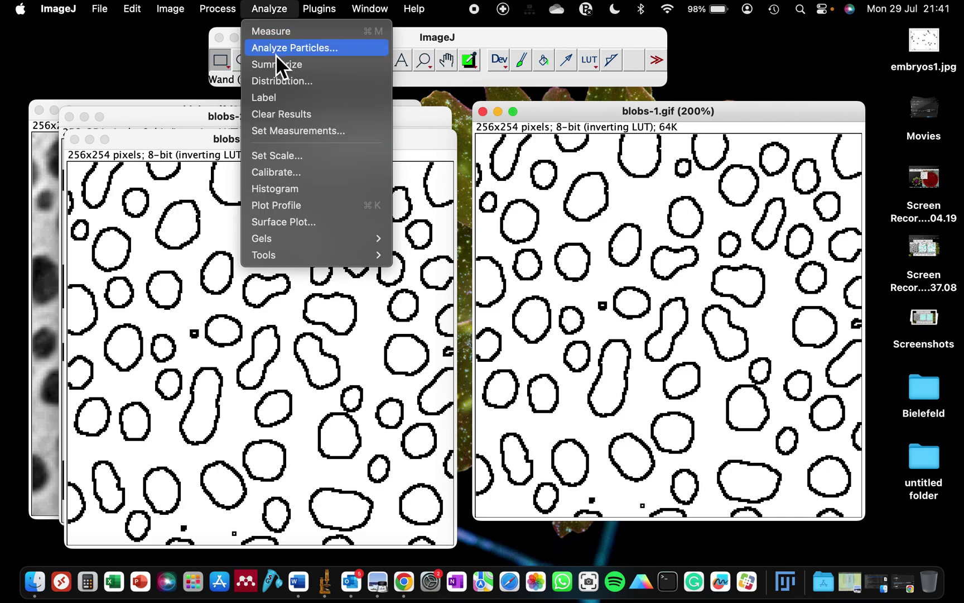
{"action": "left_click", "coordinate": [276, 50]}
{"action": "left_click", "coordinate": [467, 189]}
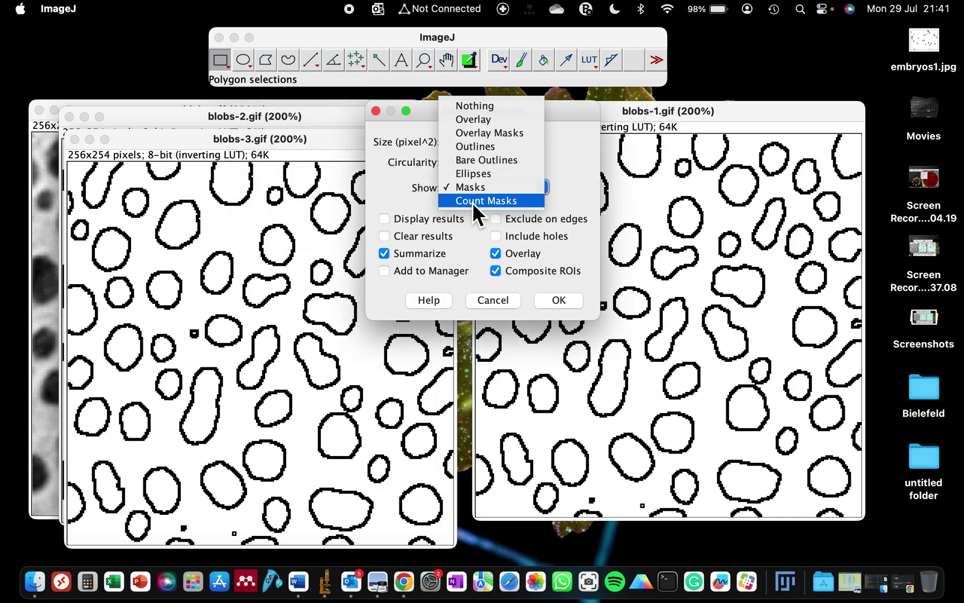
{"action": "left_click", "coordinate": [480, 120]}
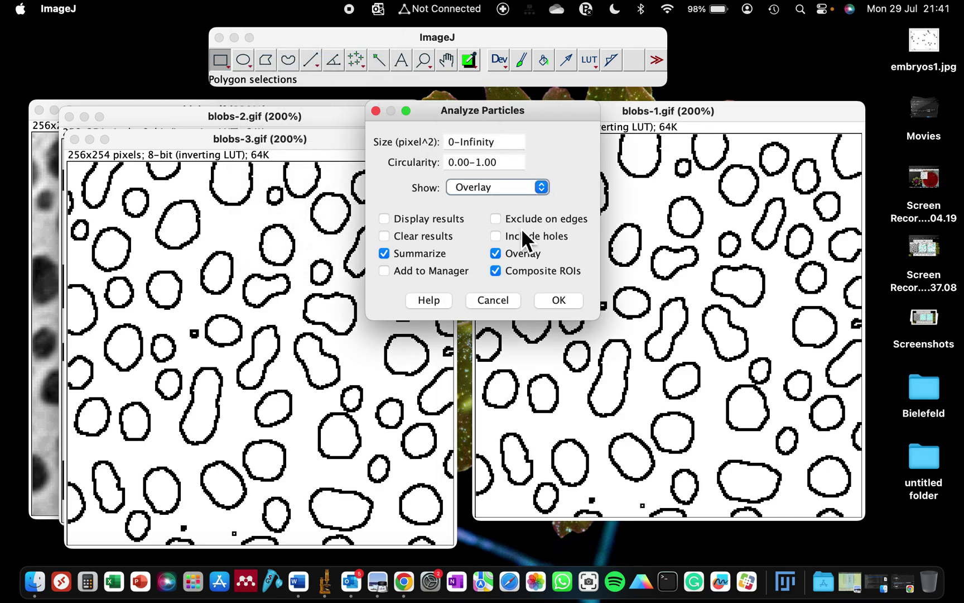
{"action": "left_click_drag", "start_coordinate": [522, 113], "coordinate": [315, 126]}
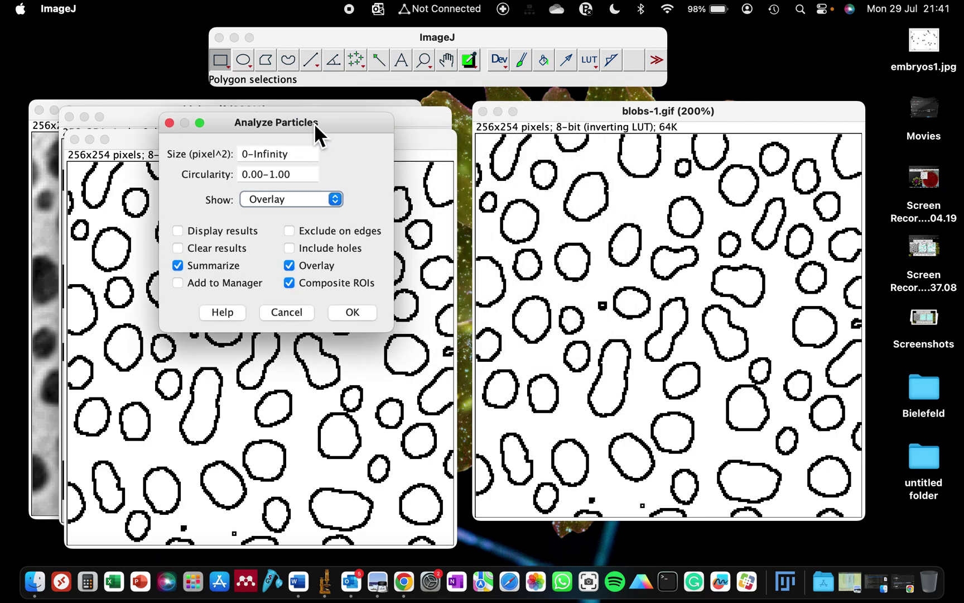
{"action": "left_click", "coordinate": [344, 313]}
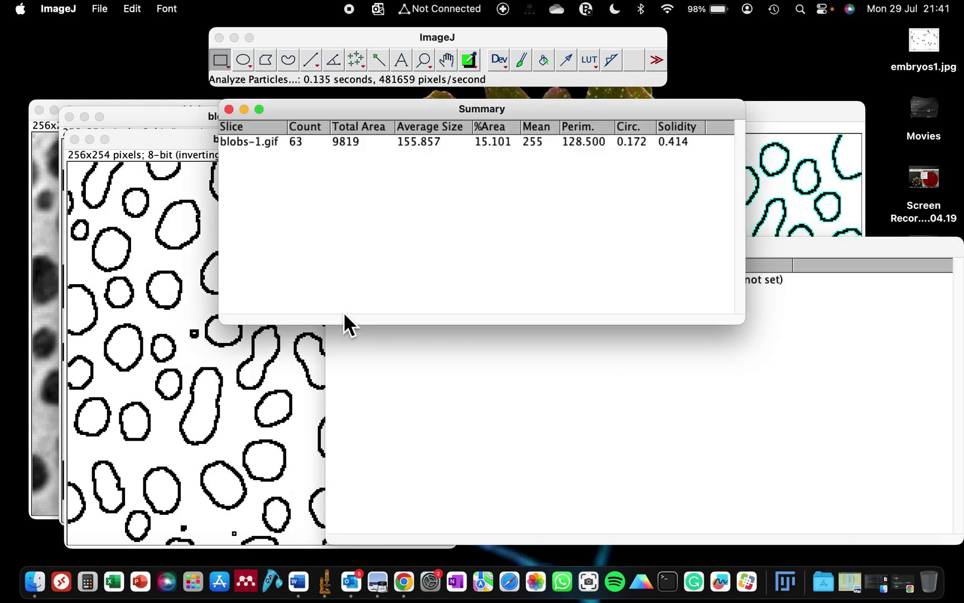
- Move the Summary table over blobs-2, shift the Log window down, and close the Log
{"action": "left_click_drag", "start_coordinate": [231, 110], "coordinate": [181, 168]}
{"action": "left_click_drag", "start_coordinate": [662, 251], "coordinate": [659, 303]}
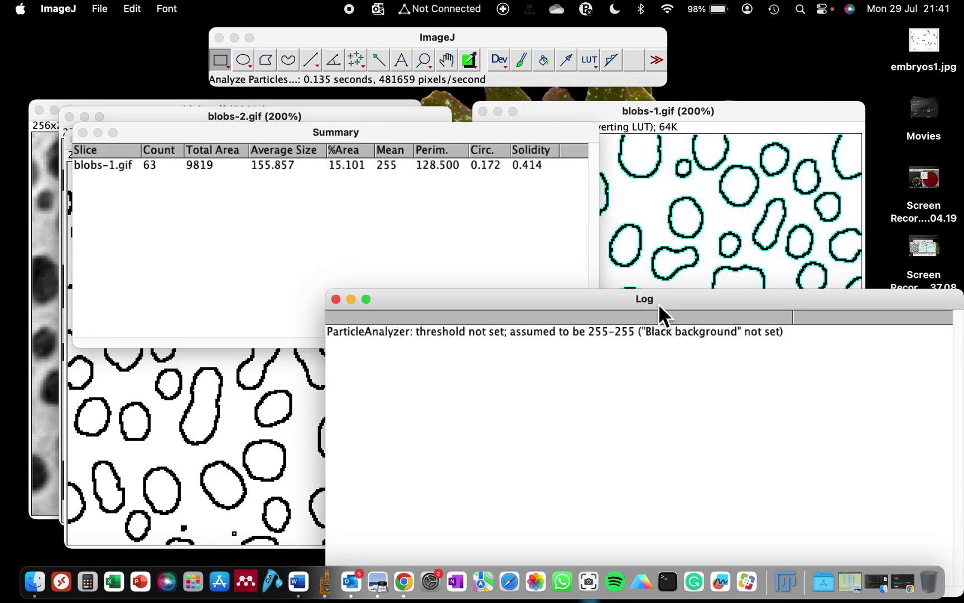
{"action": "left_click", "coordinate": [336, 300]}
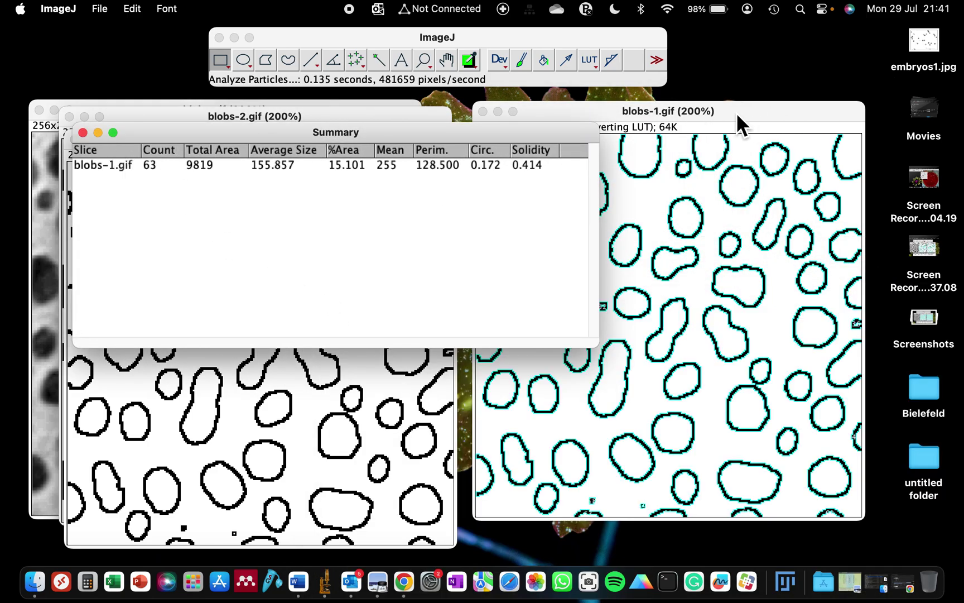
- Reposition blobs-1 right and down and drop the Summary table below the image windows
{"action": "left_click_drag", "start_coordinate": [736, 112], "coordinate": [717, 114]}
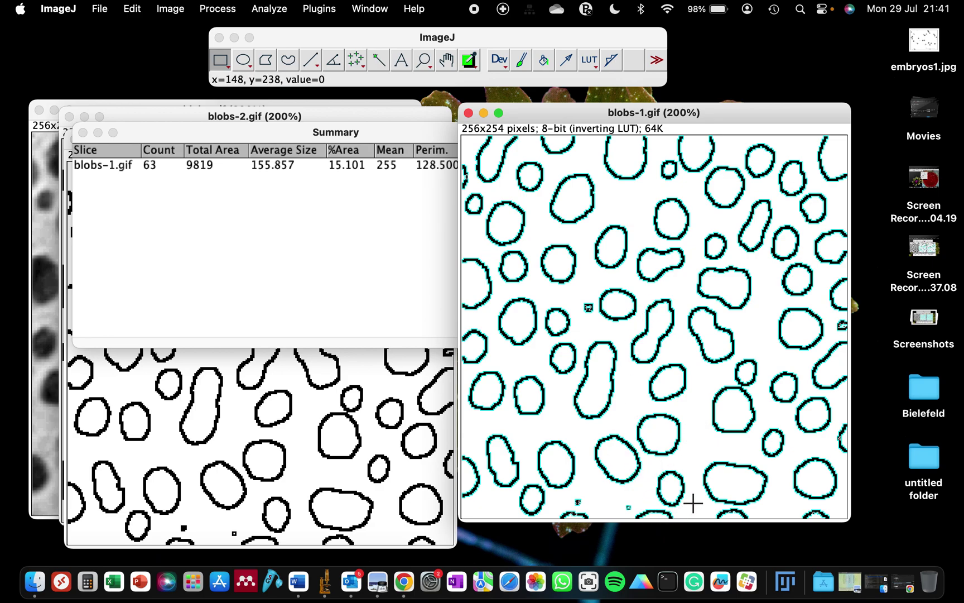
{"action": "scroll", "coordinate": [636, 373], "scroll_direction": "up", "scroll_amount": 4}
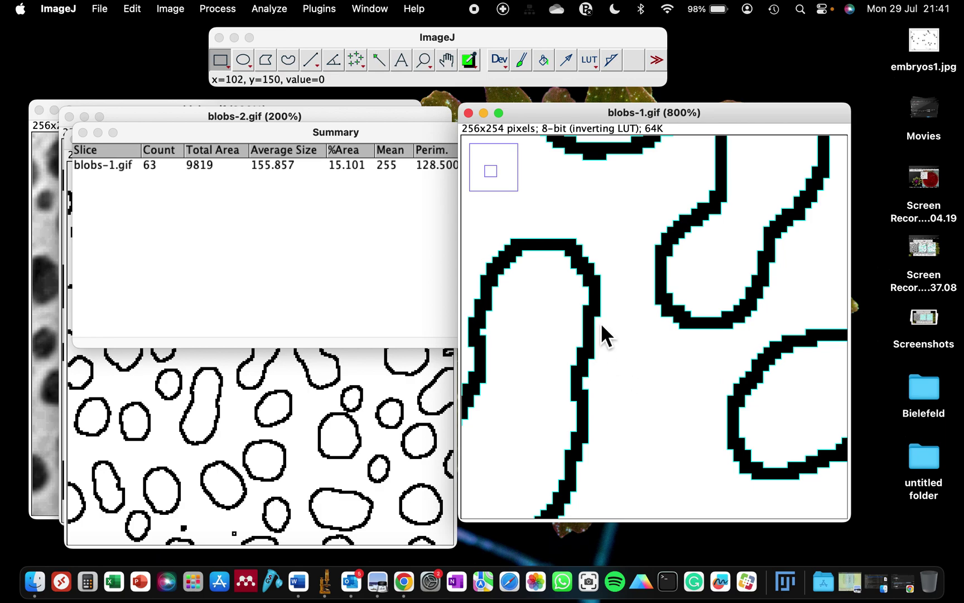
{"action": "scroll", "coordinate": [535, 263], "scroll_direction": "down", "scroll_amount": 4}
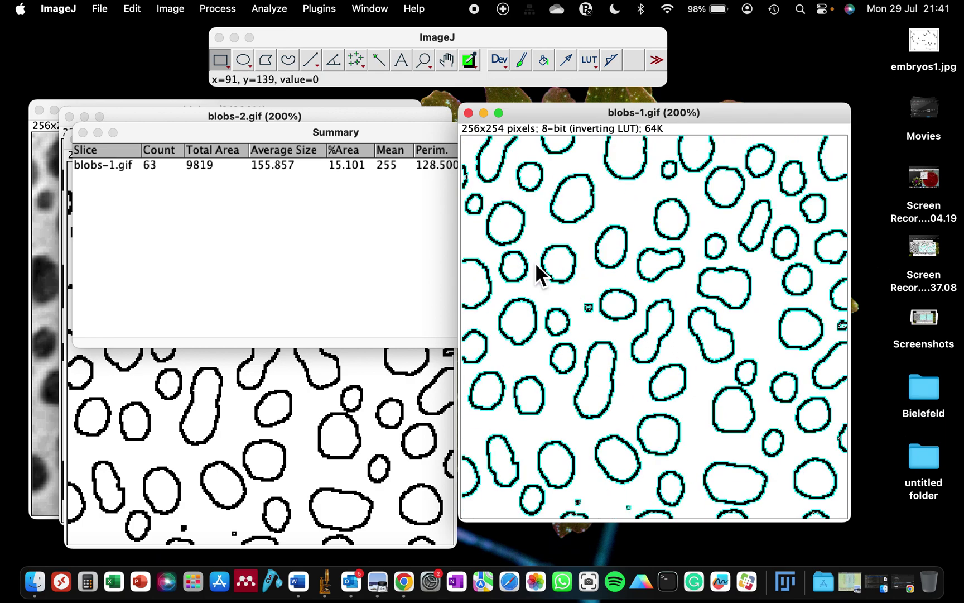
{"action": "scroll", "coordinate": [535, 263], "scroll_direction": "down", "scroll_amount": 1}
{"action": "left_click_drag", "start_coordinate": [562, 112], "coordinate": [637, 167]}
{"action": "left_click_drag", "start_coordinate": [243, 139], "coordinate": [510, 369]}
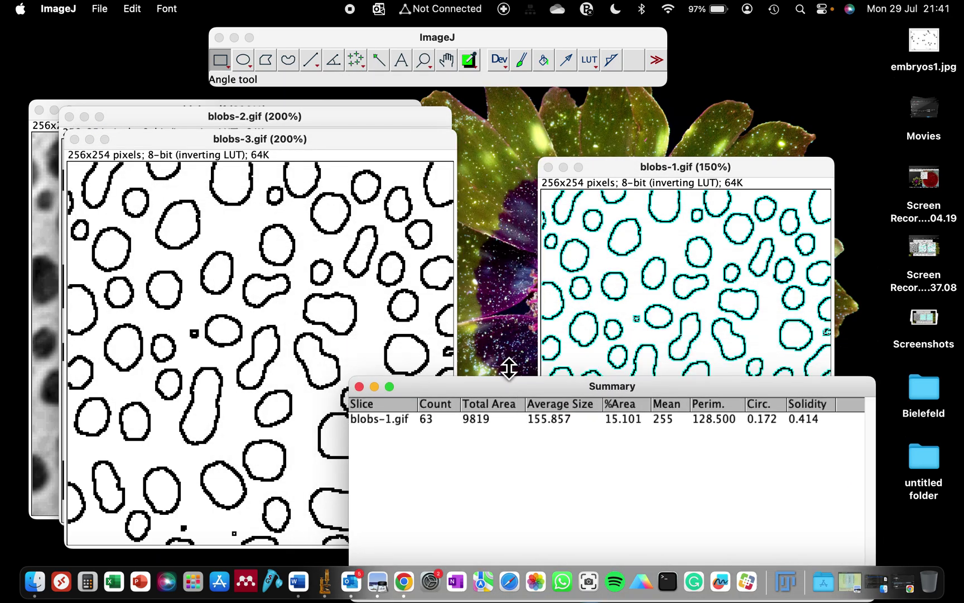
- Rearrange the windows: enlarge blobs-1, move it right, and raise blobs-3 over blobs-2
{"action": "left_click", "coordinate": [592, 164]}
{"action": "scroll", "coordinate": [604, 165], "scroll_direction": "up", "scroll_amount": 1}
{"action": "scroll", "coordinate": [604, 166], "scroll_direction": "up", "scroll_amount": 1}
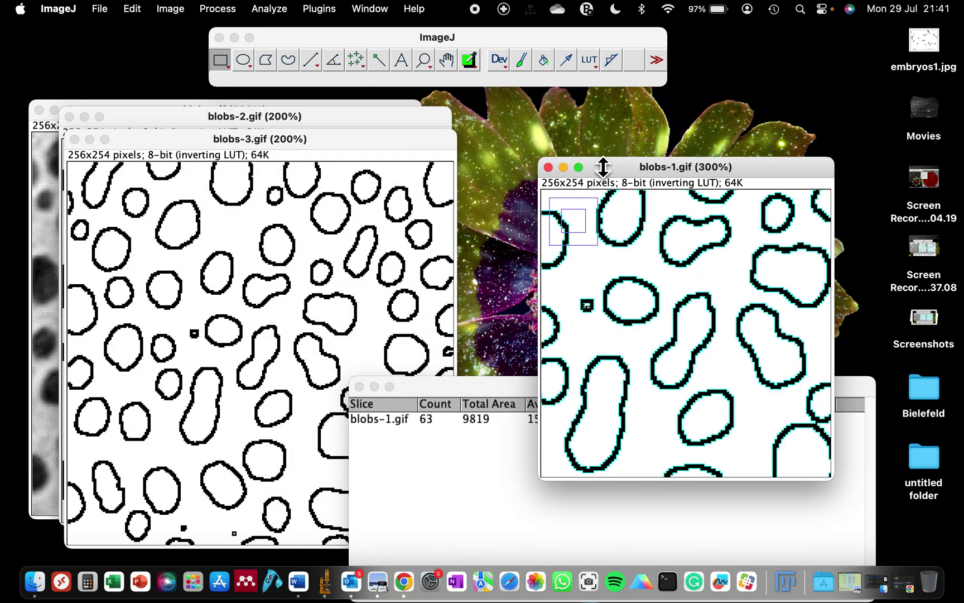
{"action": "scroll", "coordinate": [604, 165], "scroll_direction": "down", "scroll_amount": 2}
{"action": "left_click_drag", "start_coordinate": [604, 165], "coordinate": [293, 79]}
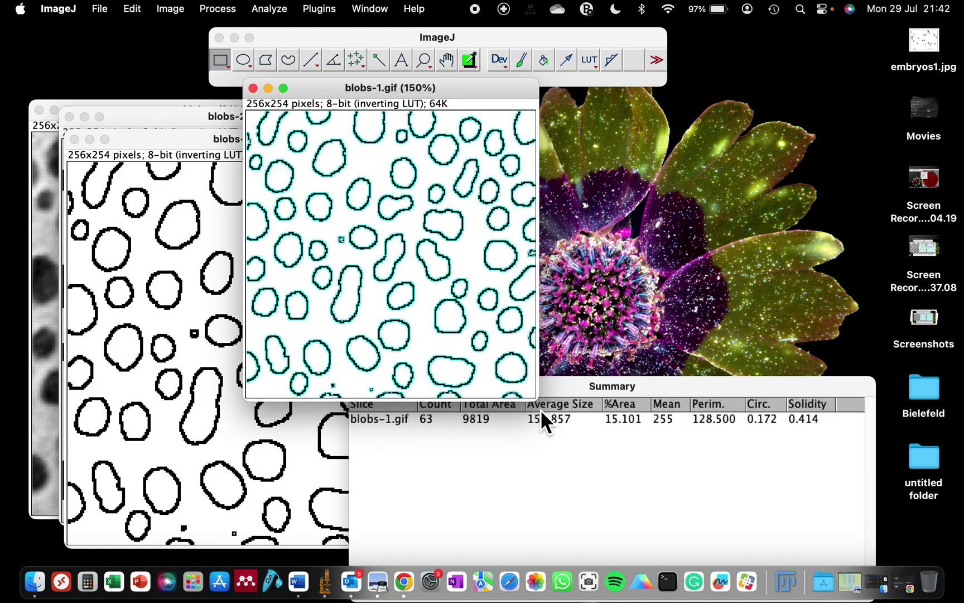
{"action": "left_click_drag", "start_coordinate": [538, 400], "coordinate": [700, 483]}
{"action": "scroll", "coordinate": [701, 483], "scroll_direction": "up", "scroll_amount": 1}
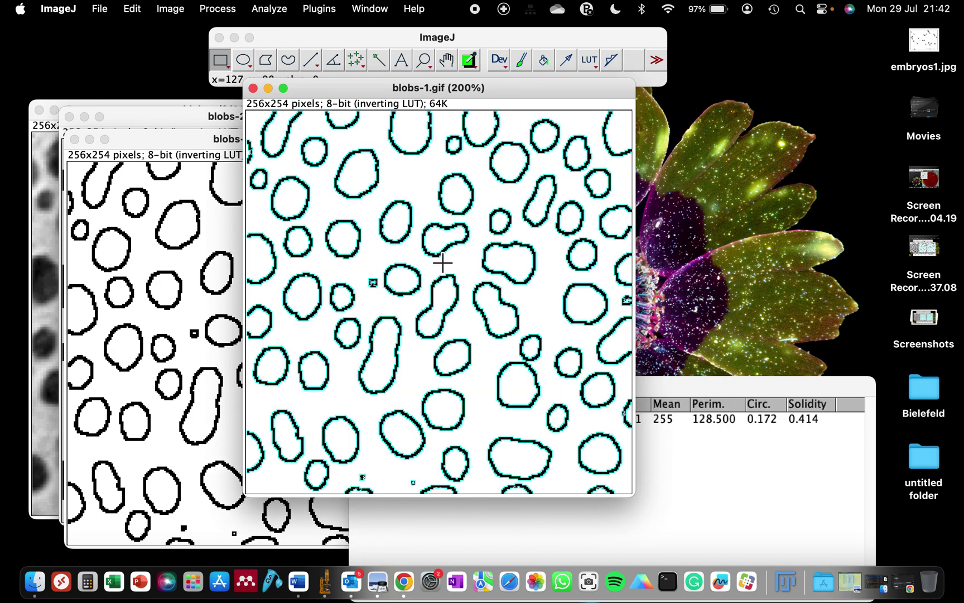
{"action": "left_click_drag", "start_coordinate": [357, 96], "coordinate": [562, 118]}
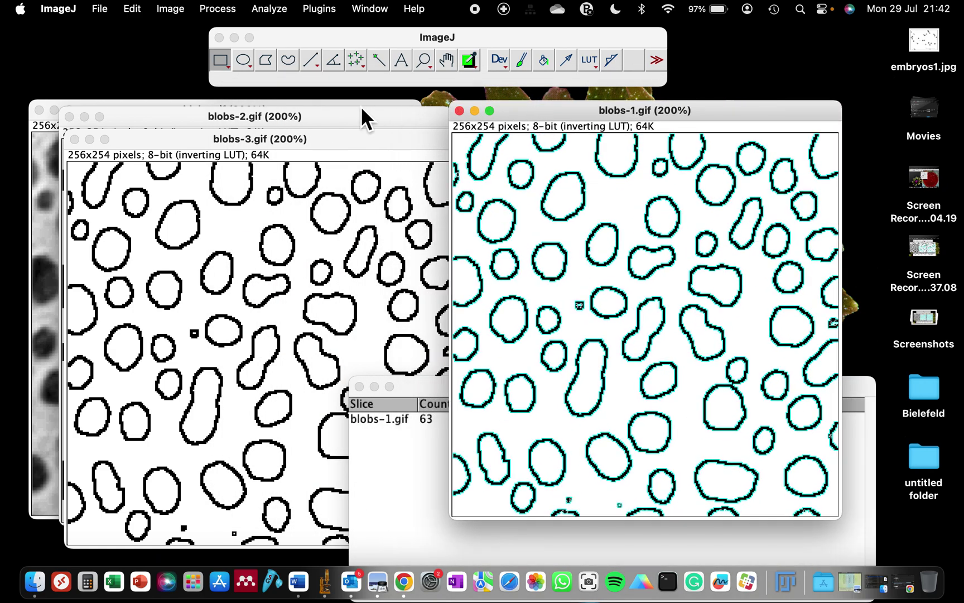
{"action": "left_click_drag", "start_coordinate": [334, 140], "coordinate": [334, 111]}
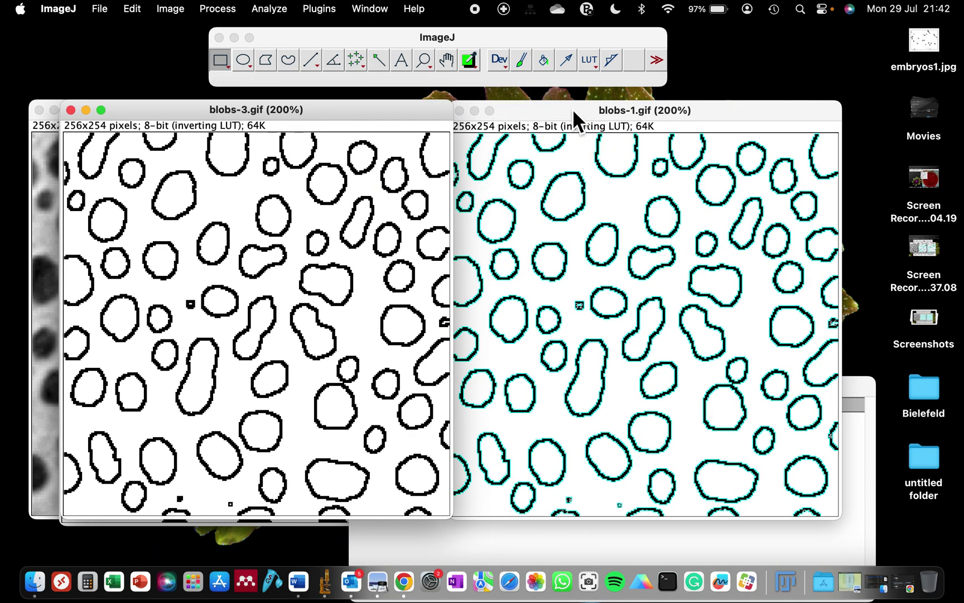
{"action": "left_click_drag", "start_coordinate": [572, 108], "coordinate": [610, 98]}
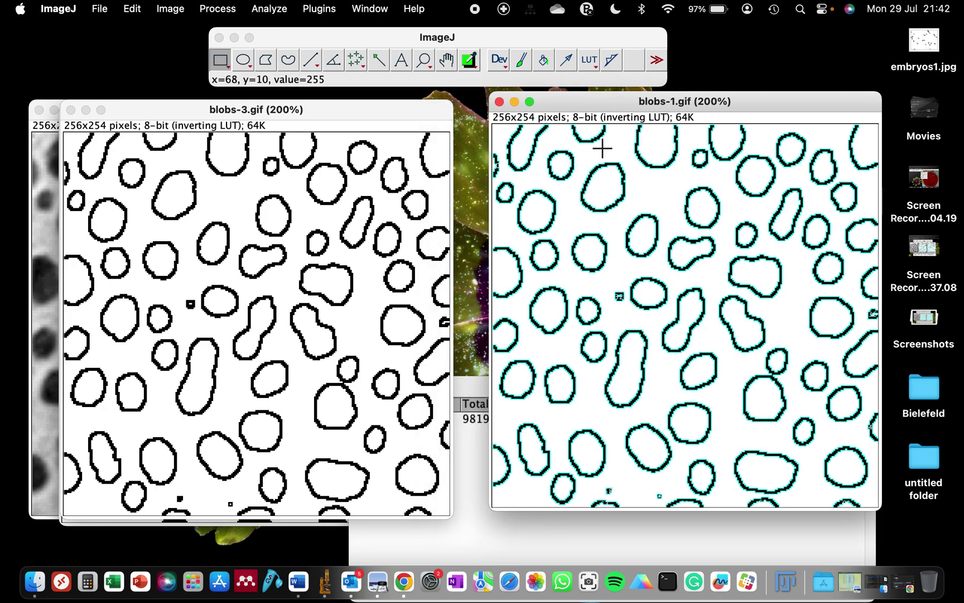
{"action": "mouse_move", "coordinate": [269, 109]}
{"action": "left_mouse_down"}
{"action": "mouse_move", "coordinate": [341, 107]}
{"action": "mouse_move", "coordinate": [297, 120]}
{"action": "mouse_move", "coordinate": [287, 111]}
{"action": "left_mouse_up"}
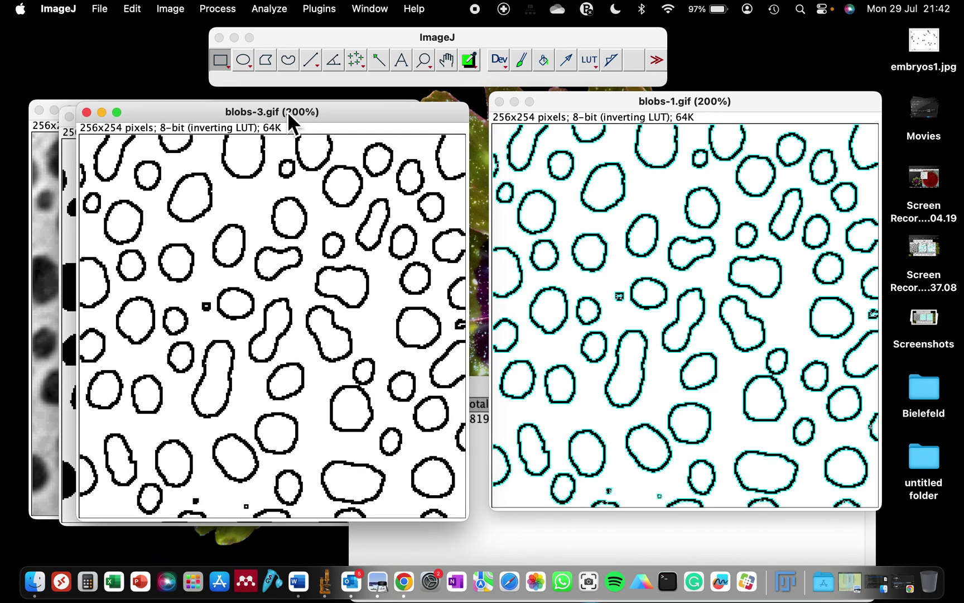
- Duplicate blobs-3 as blobs-4.gif, zoom it to 200%, and place it beside blobs-1
{"action": "key", "text": "super+shift+d"}
{"action": "key", "text": "Return"}
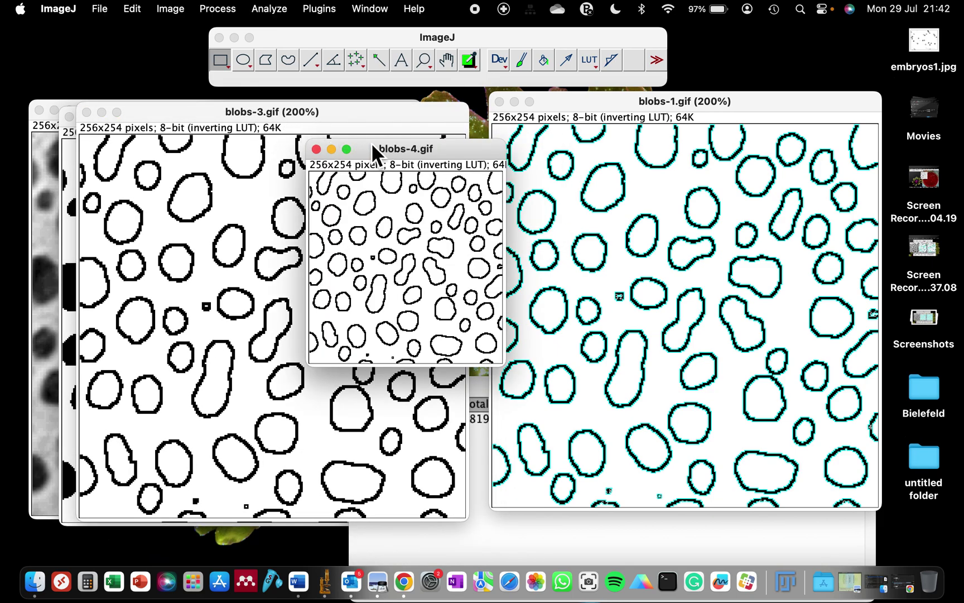
{"action": "key", "text": "plus"}
{"action": "key", "text": "plus"}
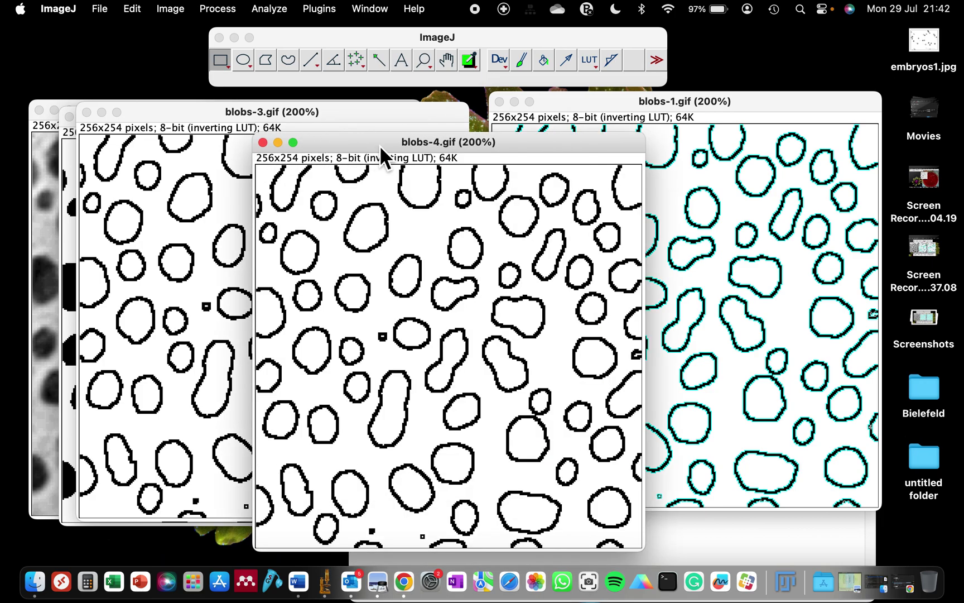
{"action": "left_click_drag", "start_coordinate": [379, 146], "coordinate": [241, 122]}
{"action": "left_click_drag", "start_coordinate": [625, 98], "coordinate": [702, 92]}
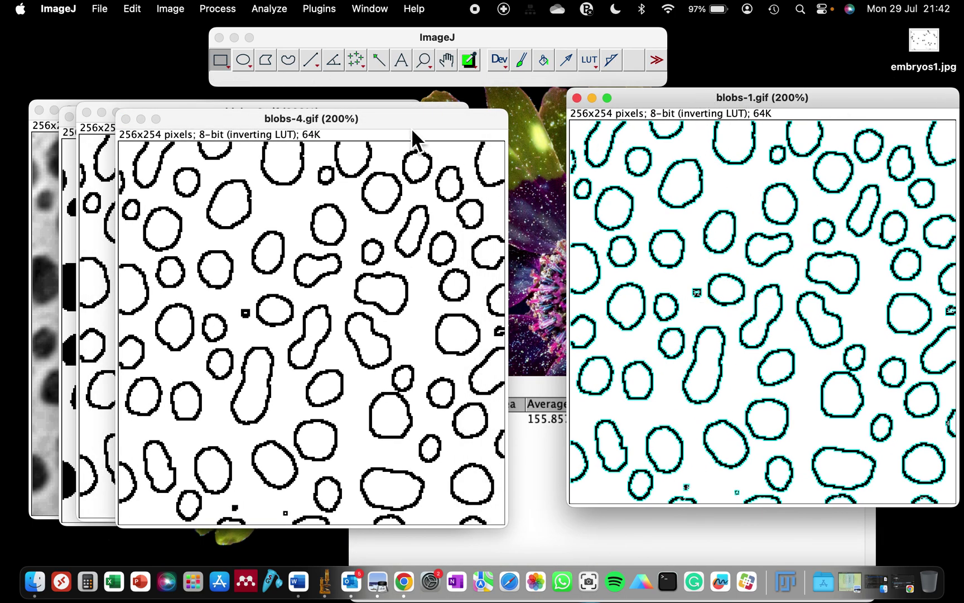
{"action": "left_click_drag", "start_coordinate": [411, 128], "coordinate": [433, 103]}
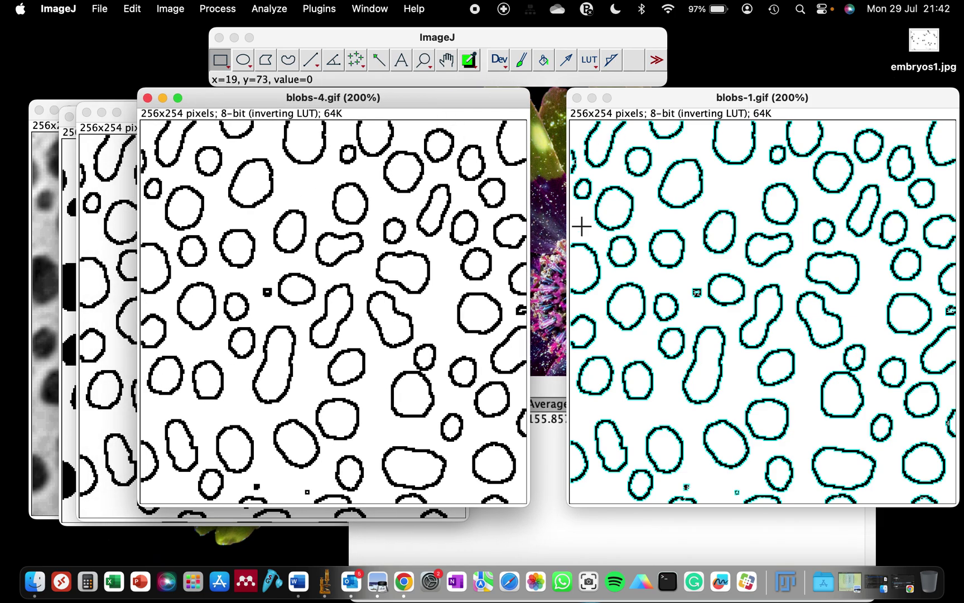
{"action": "left_click", "coordinate": [275, 10]}
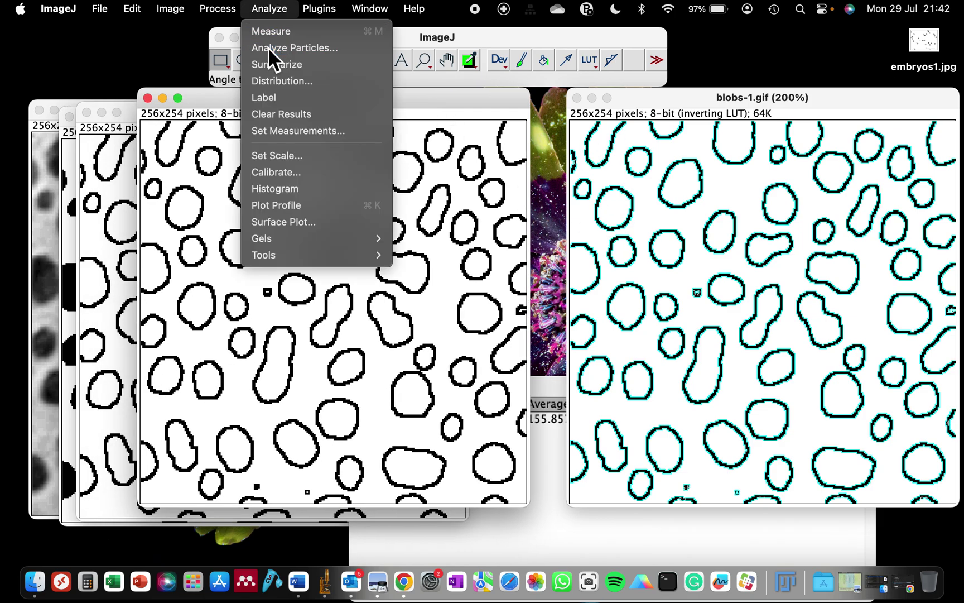
- Run Analyze Particles on blobs-4 with size 0-Infinity, Exclude on edges ticked and Summarize off
{"action": "left_click", "coordinate": [268, 47]}
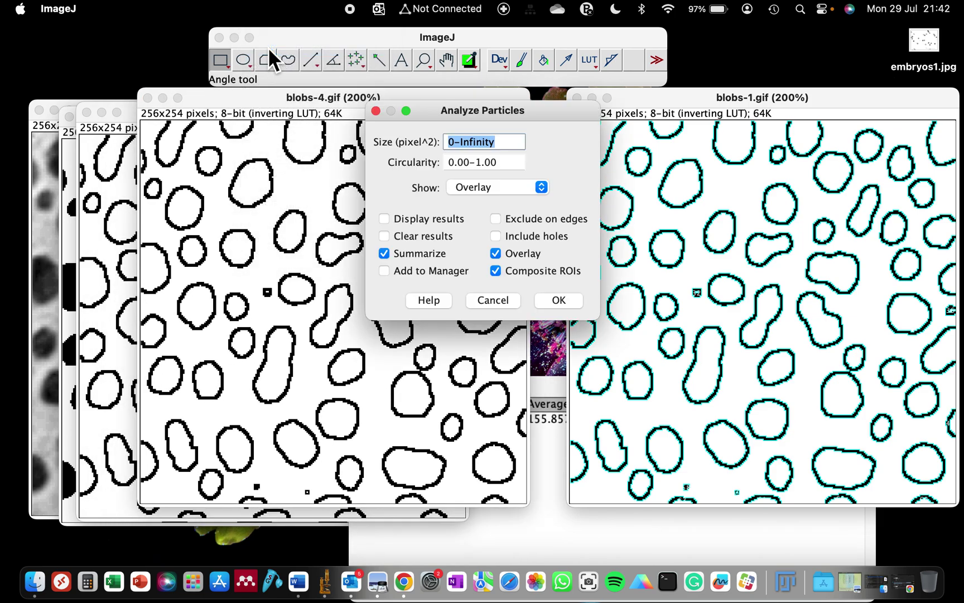
{"action": "left_click", "coordinate": [500, 219]}
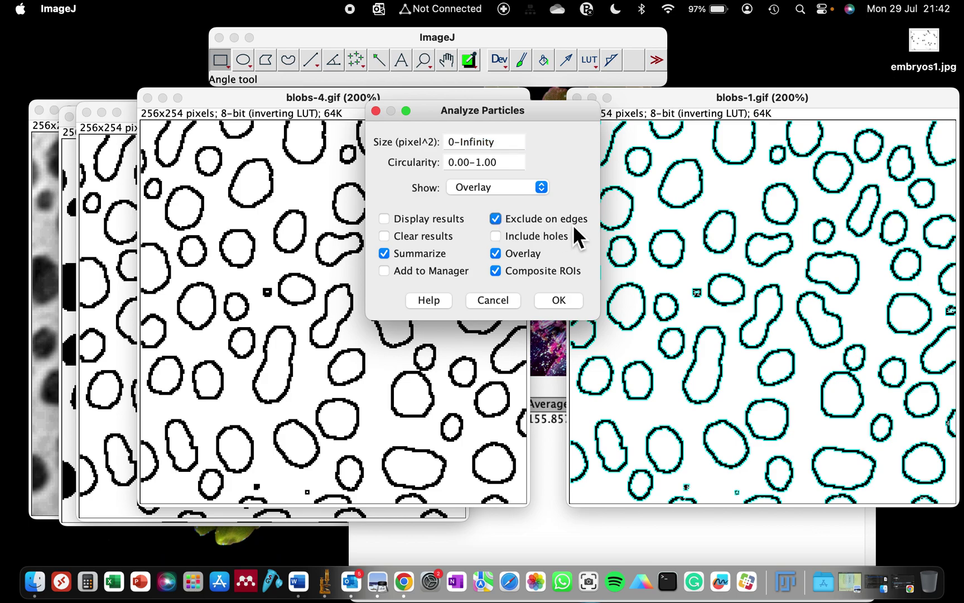
{"action": "left_click", "coordinate": [458, 141]}
{"action": "left_click", "coordinate": [457, 148]}
{"action": "type", "text": ".1"}
{"action": "left_click", "coordinate": [462, 255]}
{"action": "double_click", "coordinate": [462, 142]}
{"action": "key", "text": "BackSpace"}
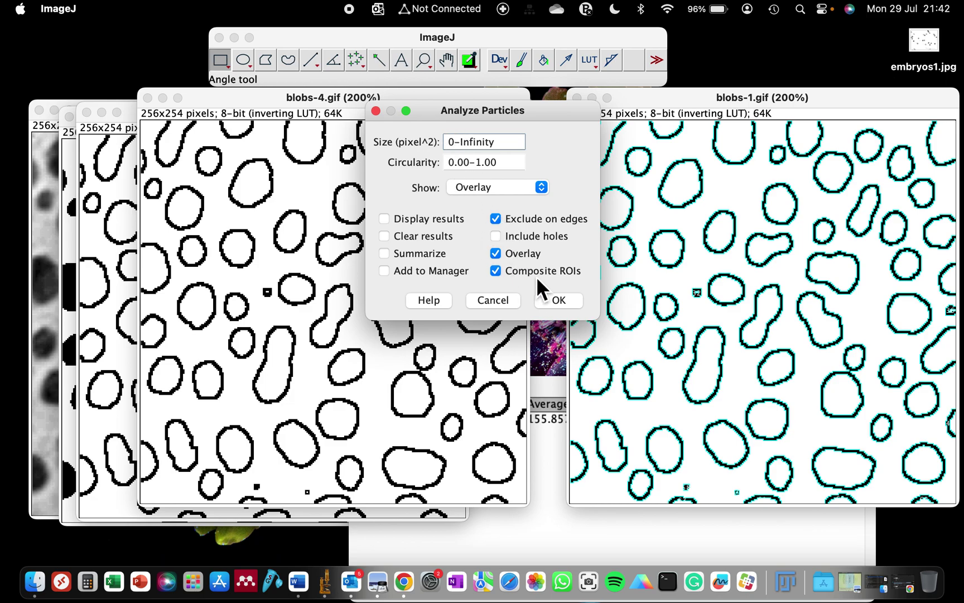
{"action": "left_click", "coordinate": [554, 300]}
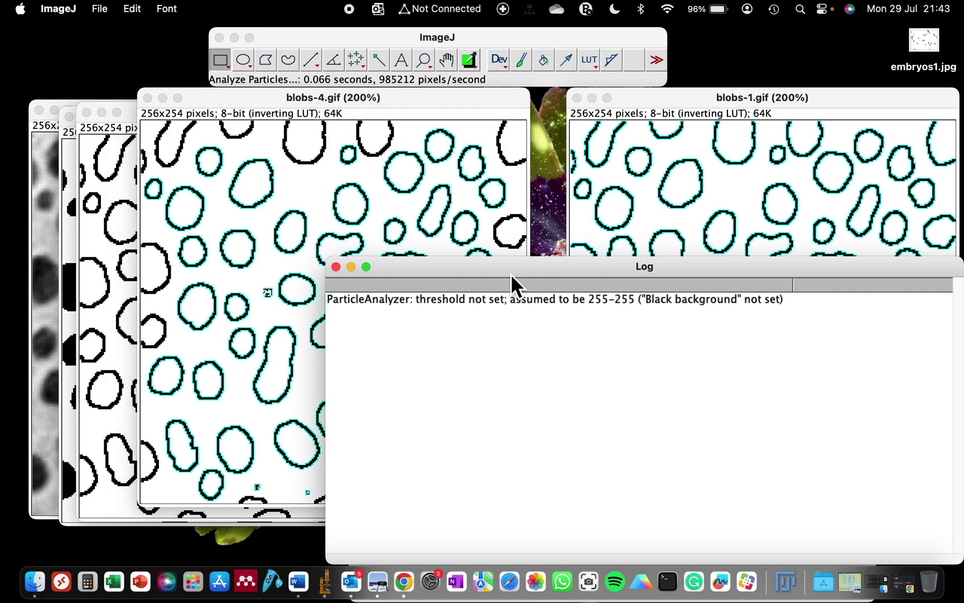
- Close the Log warning, enlarge blobs-4, and shift blobs-4 and blobs-1 left for comparison
{"action": "left_click_drag", "start_coordinate": [511, 273], "coordinate": [552, 385]}
{"action": "left_click", "coordinate": [375, 382]}
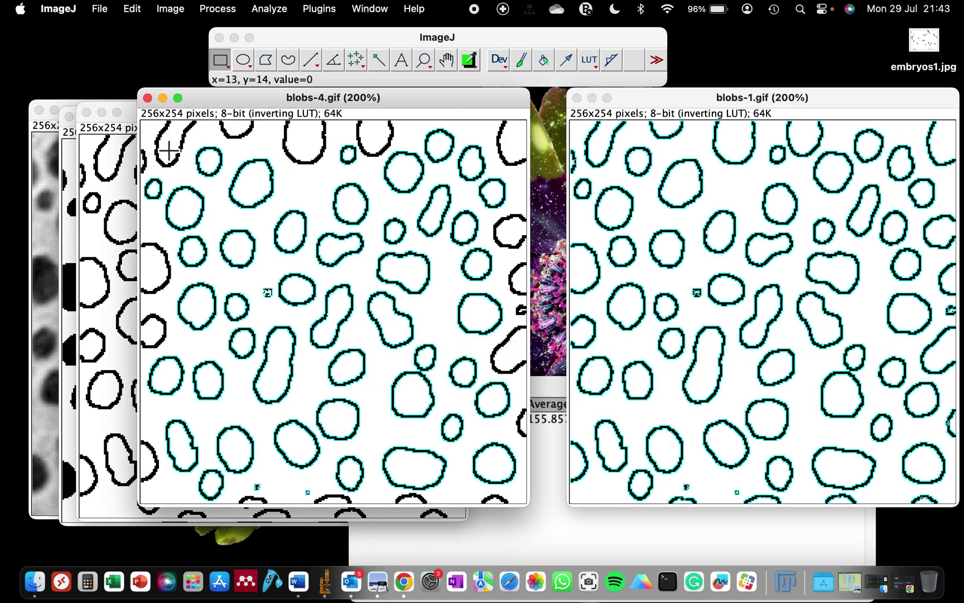
{"action": "left_click", "coordinate": [179, 99]}
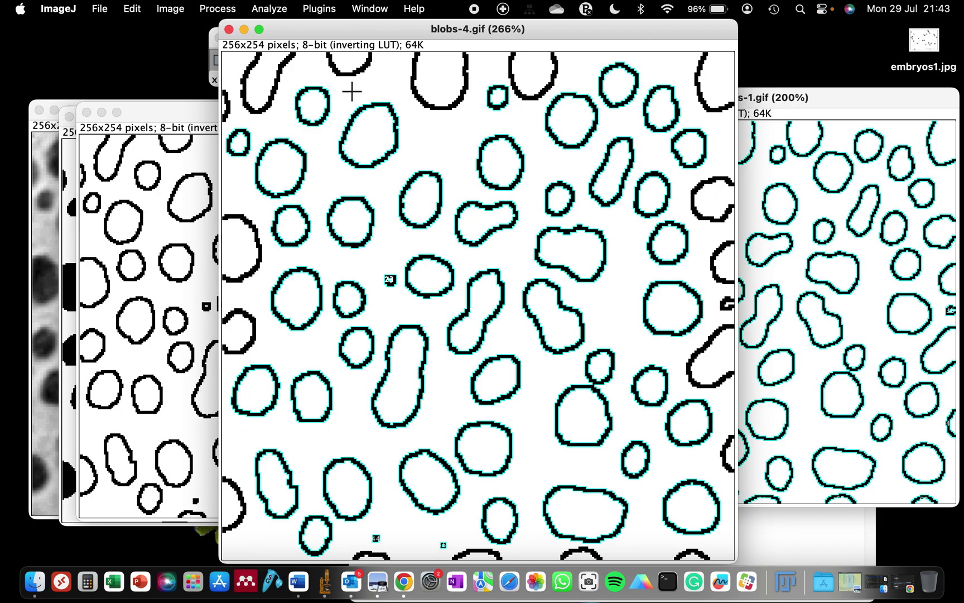
{"action": "left_click_drag", "start_coordinate": [356, 29], "coordinate": [318, 29]}
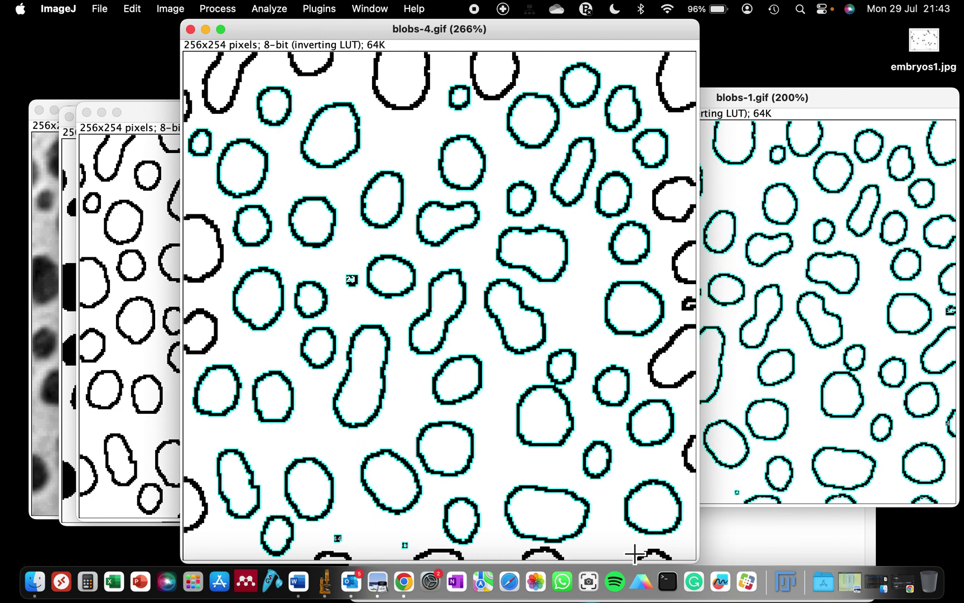
{"action": "left_click_drag", "start_coordinate": [672, 28], "coordinate": [530, 29]}
{"action": "left_click_drag", "start_coordinate": [696, 99], "coordinate": [664, 68]}
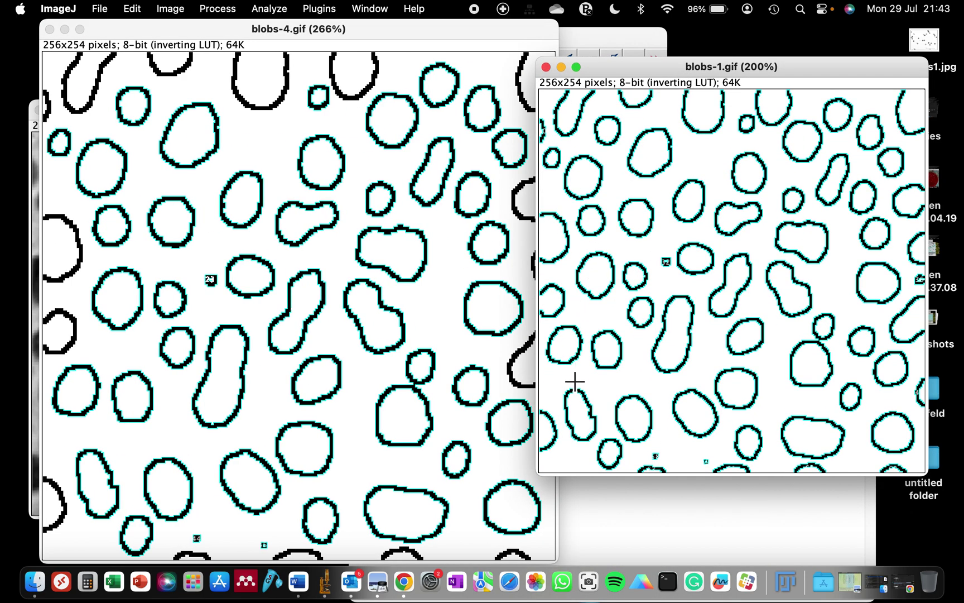
- Raise the Summary table over the images, close blobs-4, and make blobs-3 active
{"action": "left_click", "coordinate": [623, 552]}
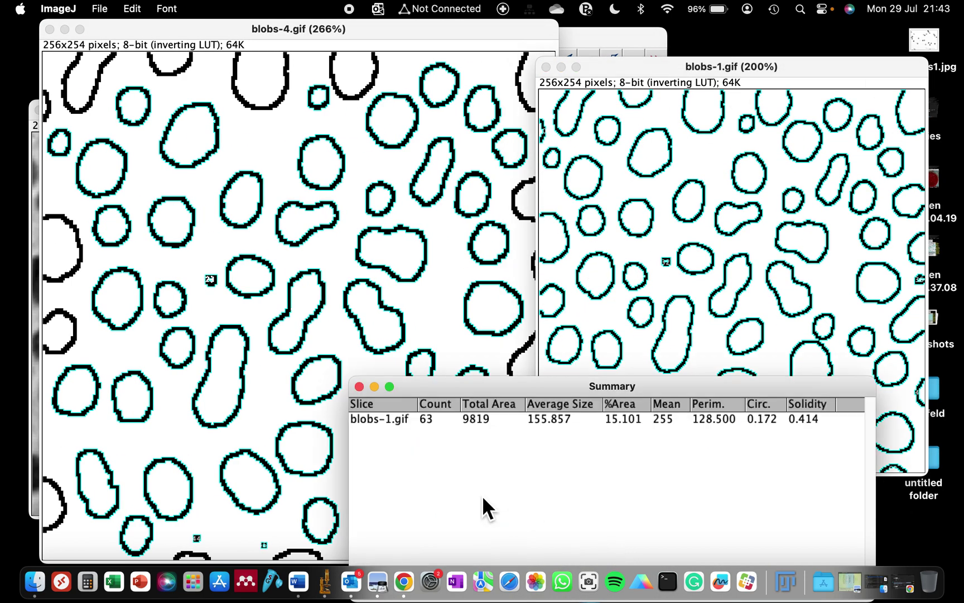
{"action": "left_click_drag", "start_coordinate": [430, 391], "coordinate": [429, 151]}
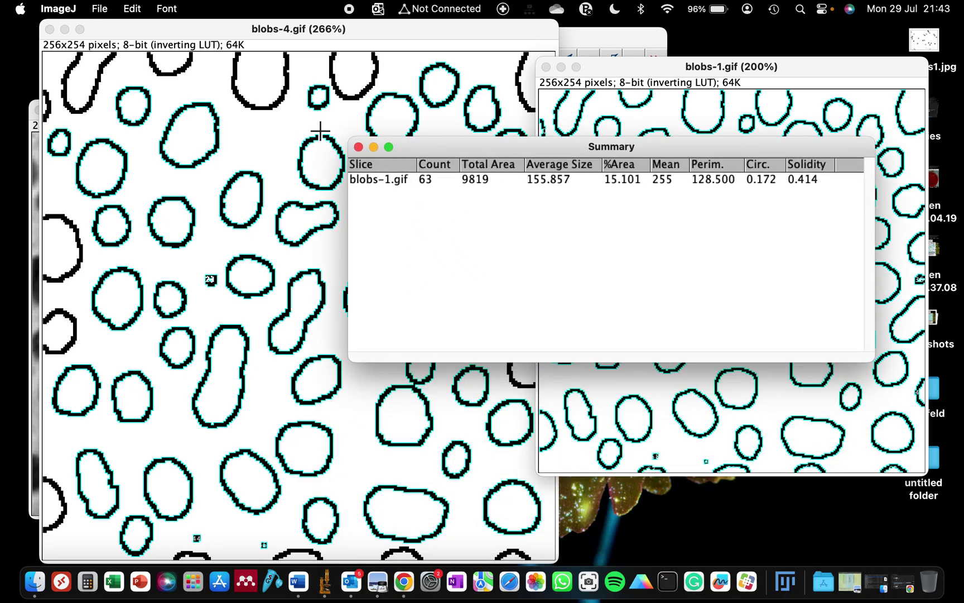
{"action": "left_click", "coordinate": [189, 34]}
{"action": "left_click_drag", "start_coordinate": [188, 35], "coordinate": [451, 188]}
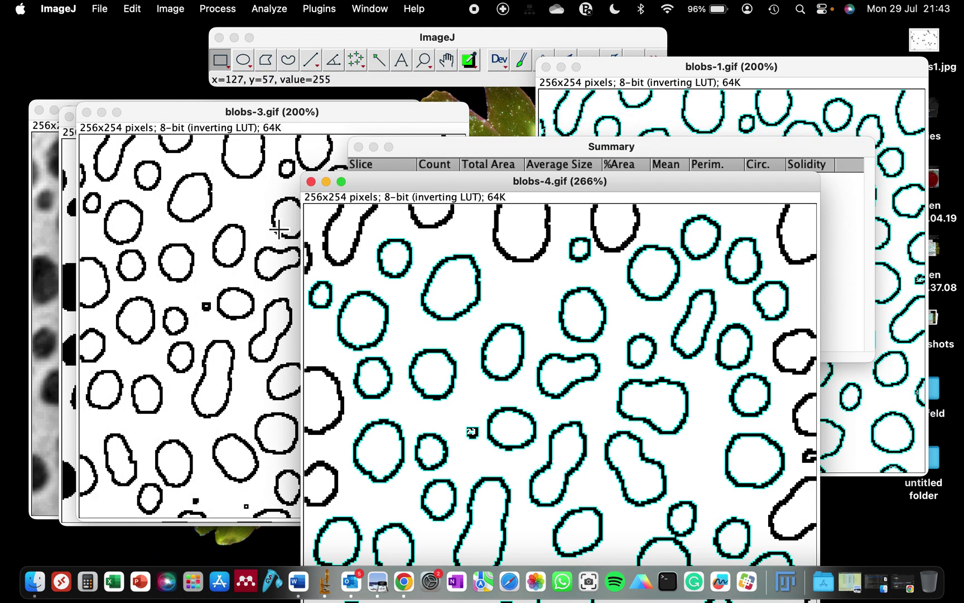
{"action": "left_click", "coordinate": [316, 185]}
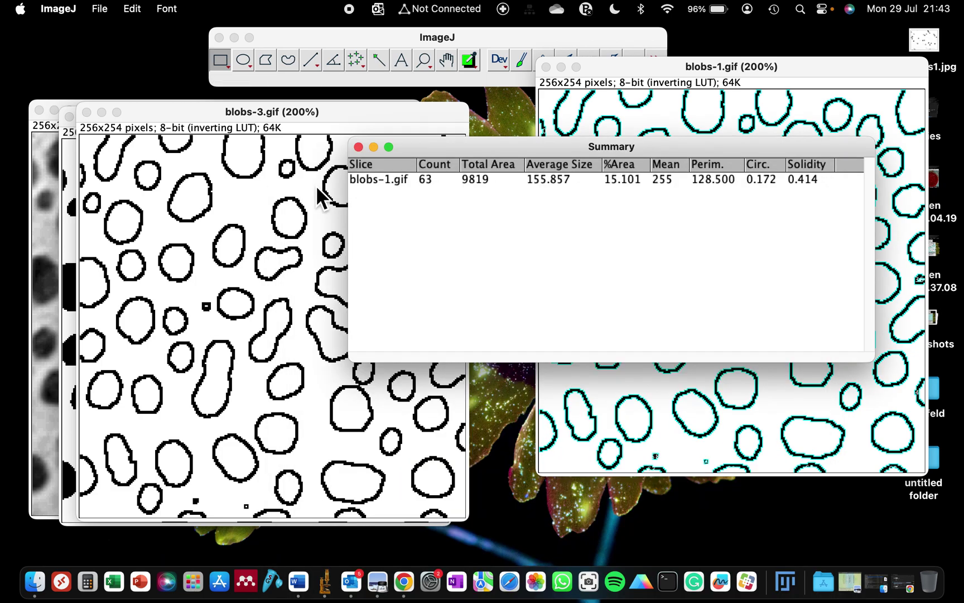
{"action": "left_click", "coordinate": [283, 128]}
- Run Analyze Particles on blobs-3 with Display results and Summarize turned on
{"action": "left_click", "coordinate": [276, 8]}
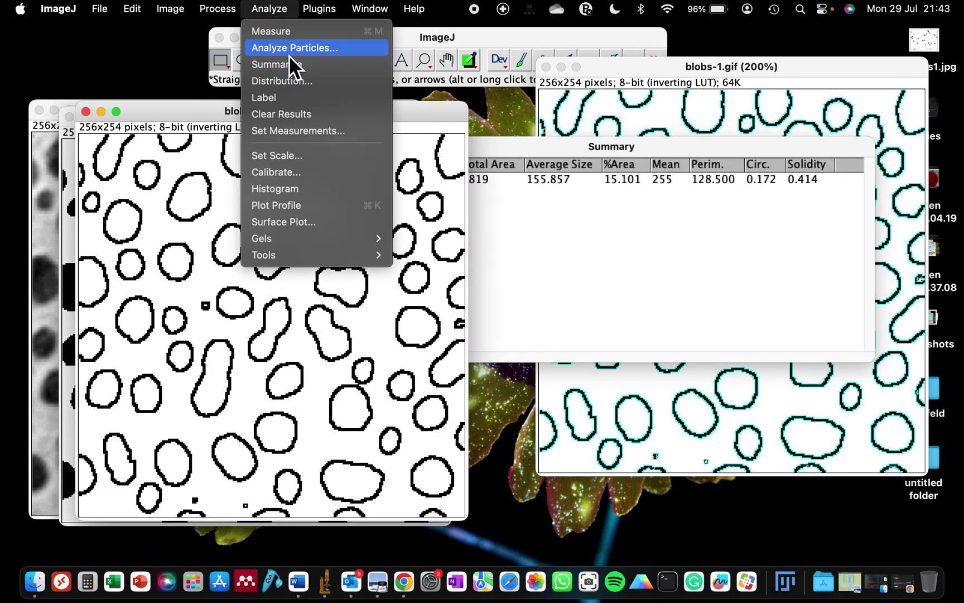
{"action": "left_click", "coordinate": [289, 55]}
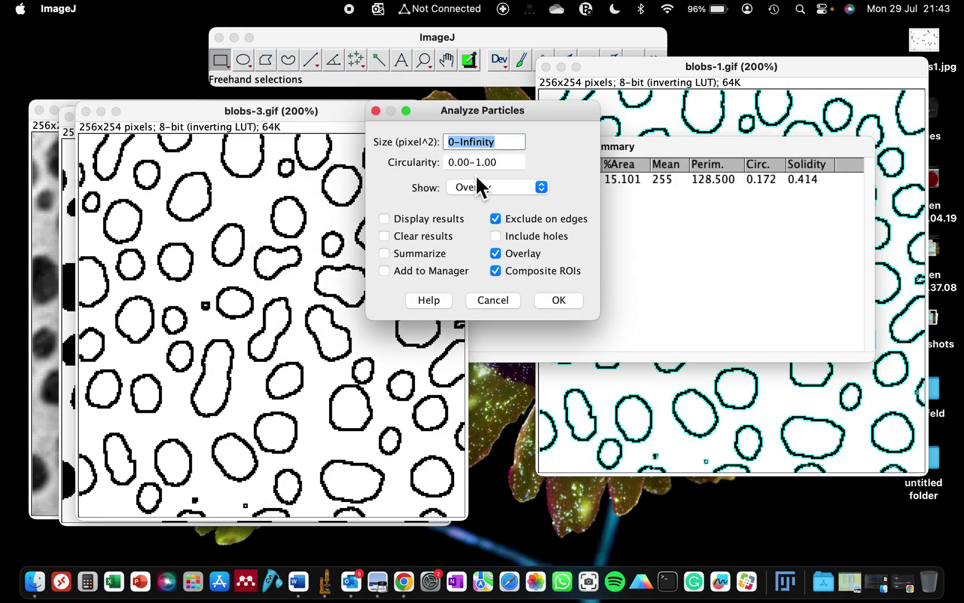
{"action": "left_click", "coordinate": [436, 223]}
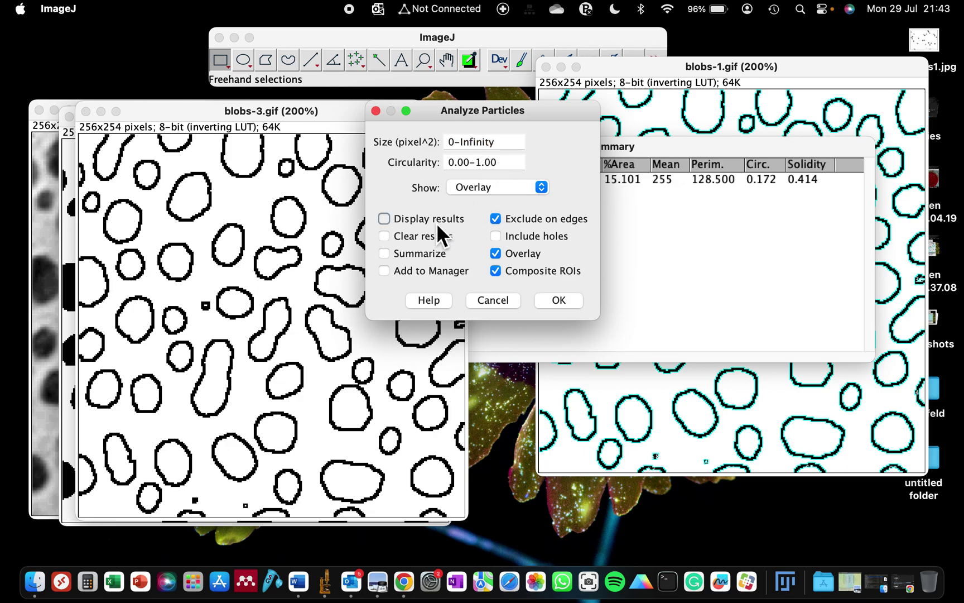
{"action": "left_click", "coordinate": [386, 253]}
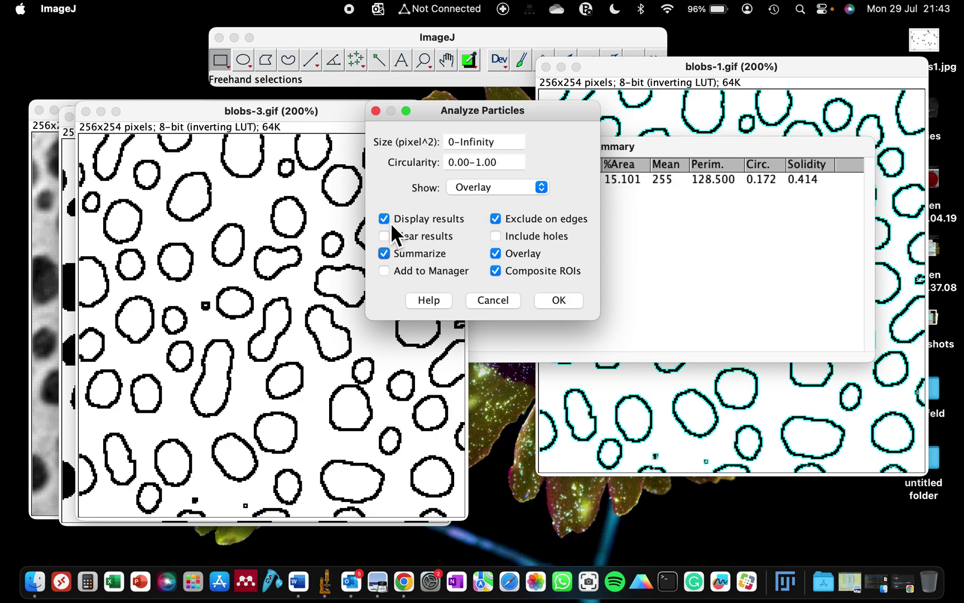
{"action": "left_click", "coordinate": [578, 306]}
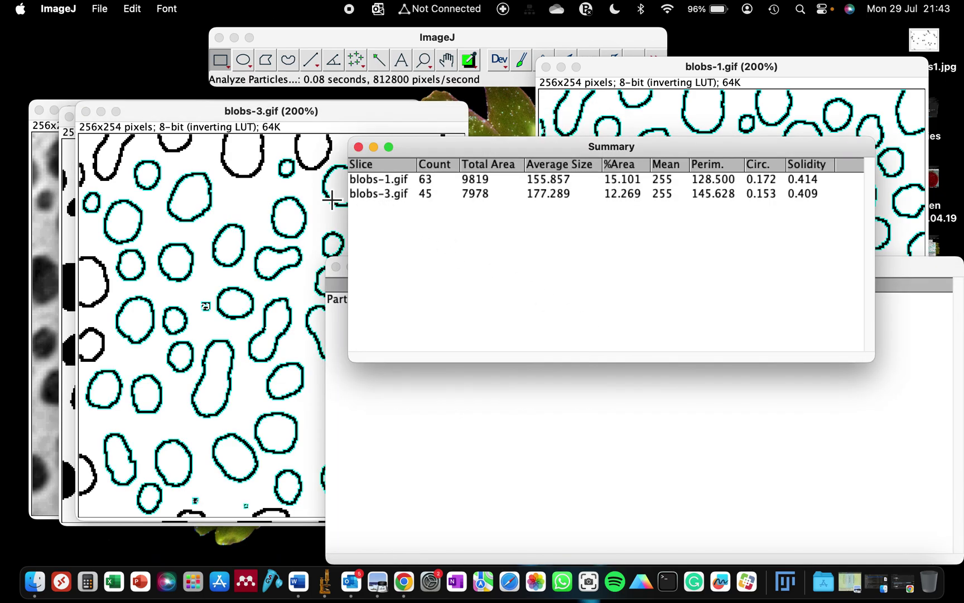
- Select the blobs-3.gif row (45 particles) in the Summary table, then bring blobs-1 forward
{"action": "left_click", "coordinate": [264, 125]}
{"action": "left_click", "coordinate": [594, 320]}
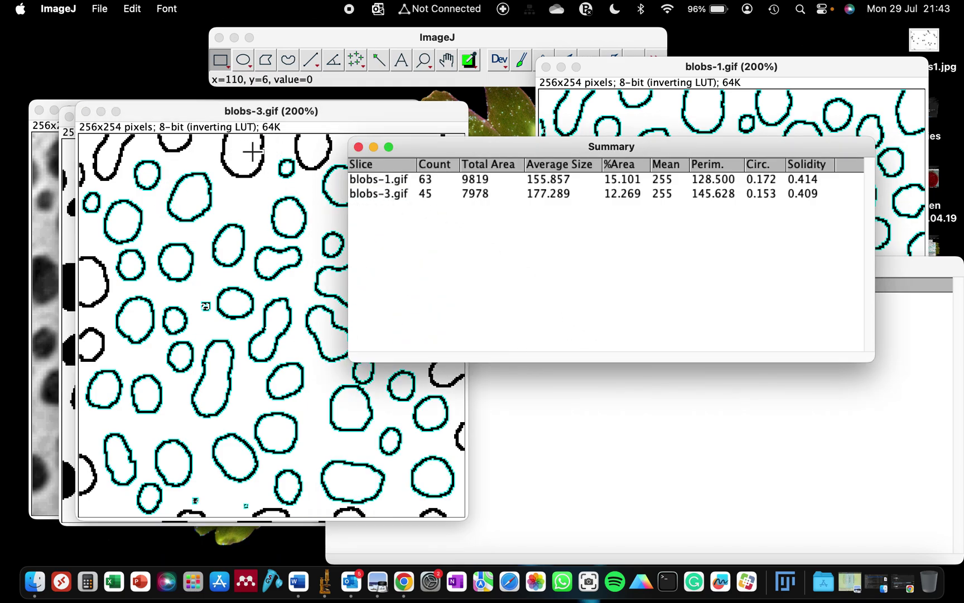
{"action": "left_click", "coordinate": [423, 200]}
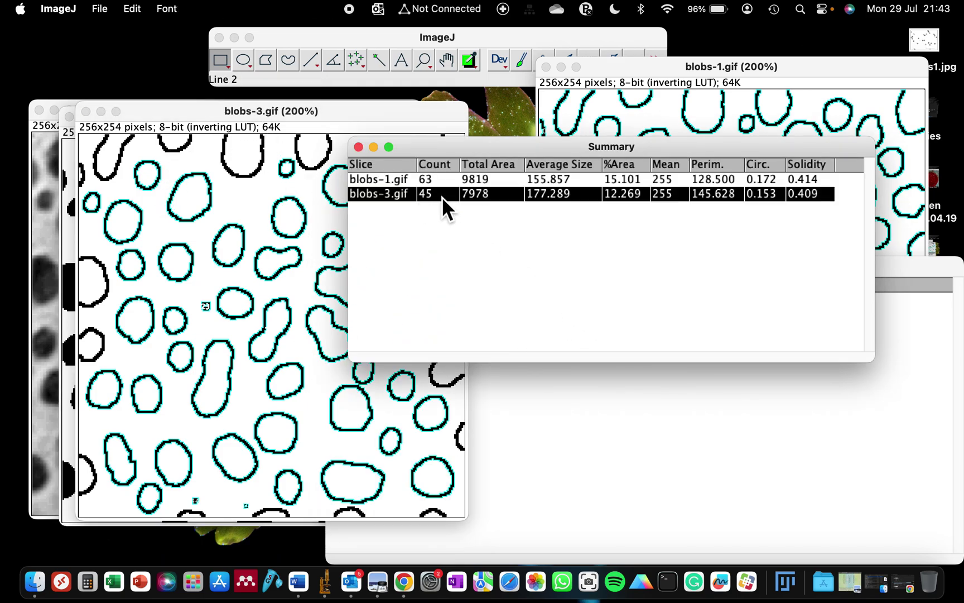
{"action": "left_click", "coordinate": [627, 62]}
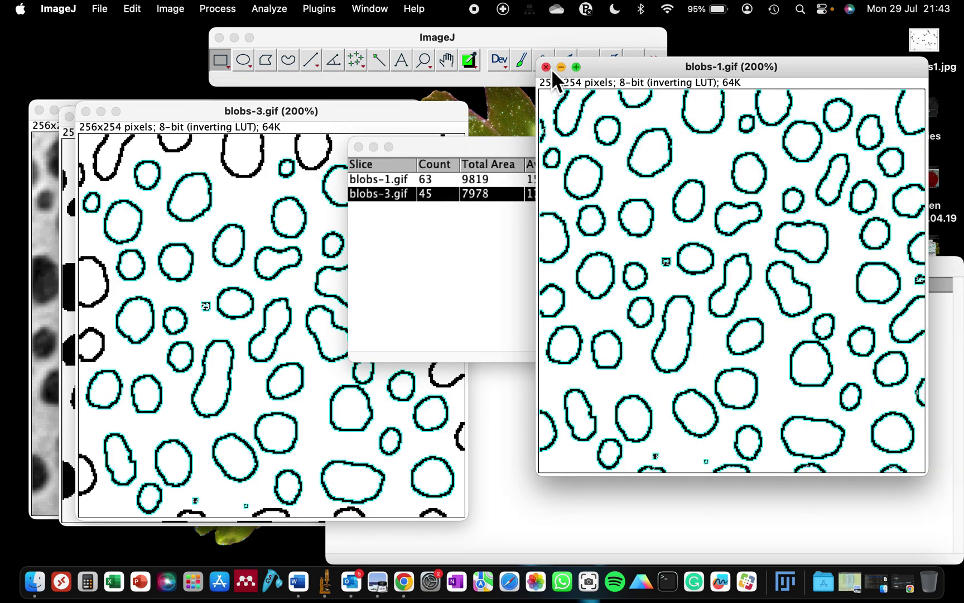
- Move the Summary table aside and shift blobs-3 down to uncover blobs-2
{"action": "left_click_drag", "start_coordinate": [408, 155], "coordinate": [330, 77]}
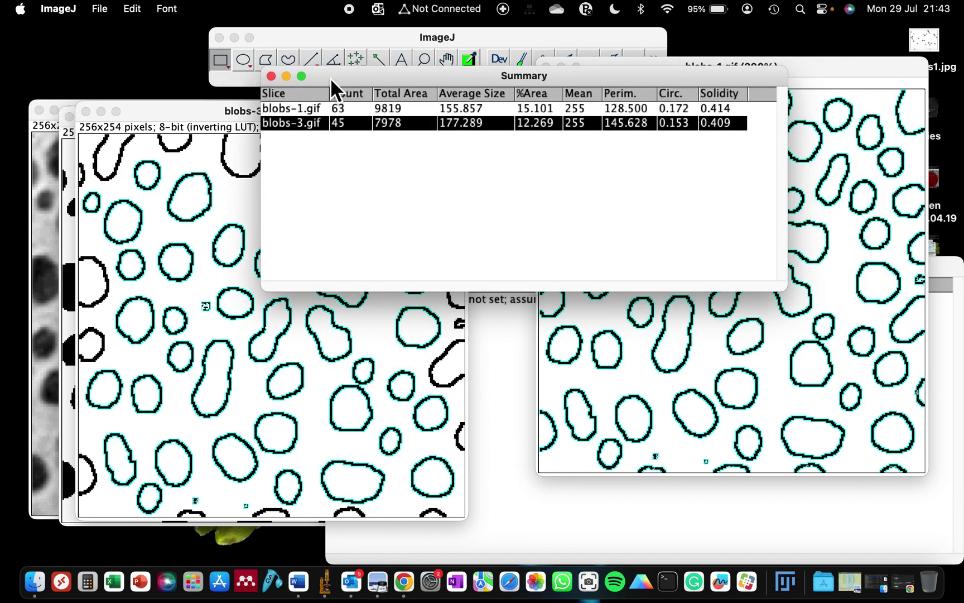
{"action": "left_click", "coordinate": [239, 113]}
{"action": "left_click", "coordinate": [455, 75]}
{"action": "left_click_drag", "start_coordinate": [328, 83], "coordinate": [532, 132]}
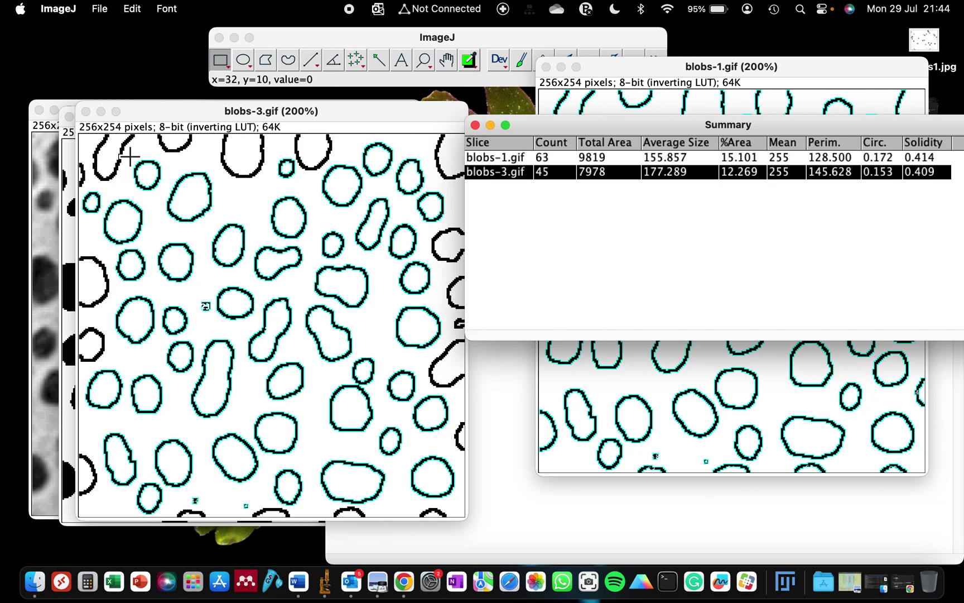
{"action": "left_click_drag", "start_coordinate": [139, 118], "coordinate": [174, 359]}
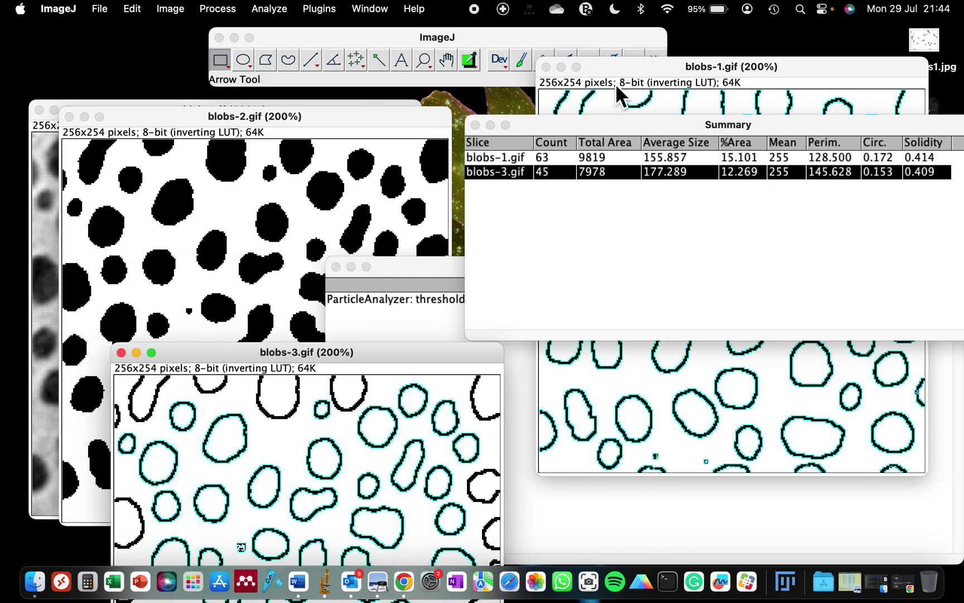
- Keep blobs-1 open but minimize it and blobs-3, and close the ParticleAnalyzer log
{"action": "left_click", "coordinate": [547, 67]}
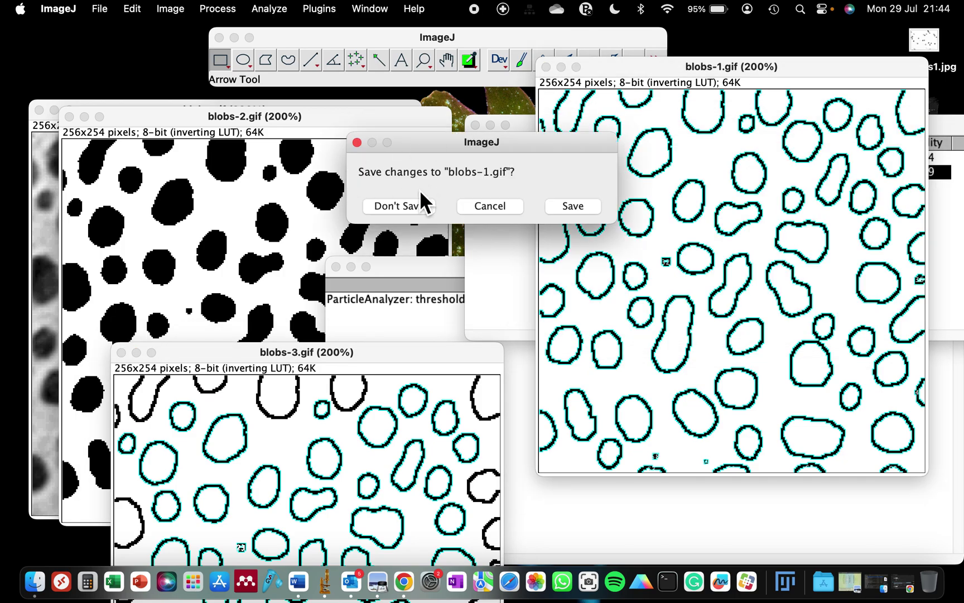
{"action": "left_click", "coordinate": [462, 206]}
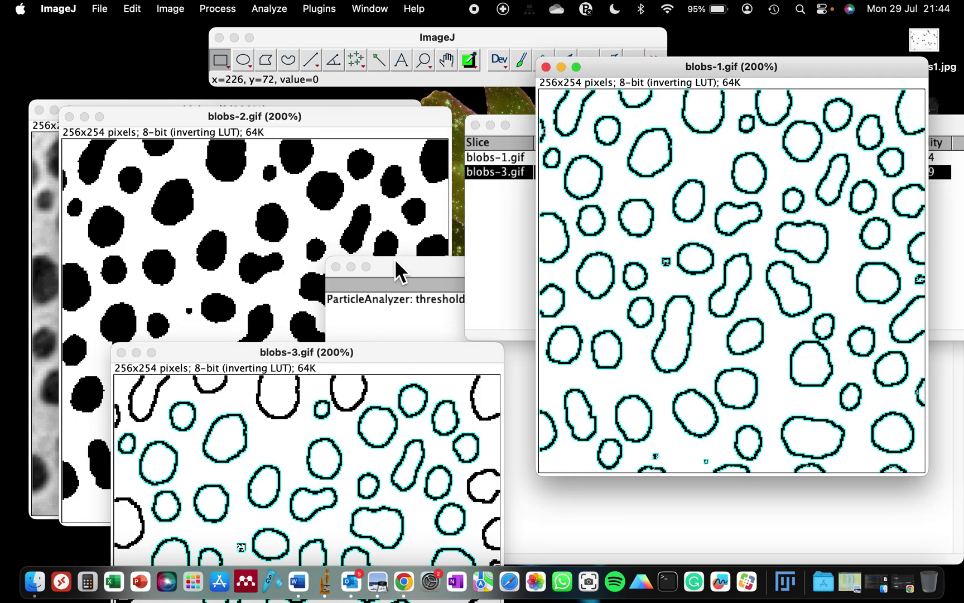
{"action": "left_click", "coordinate": [561, 67]}
{"action": "left_click", "coordinate": [137, 353]}
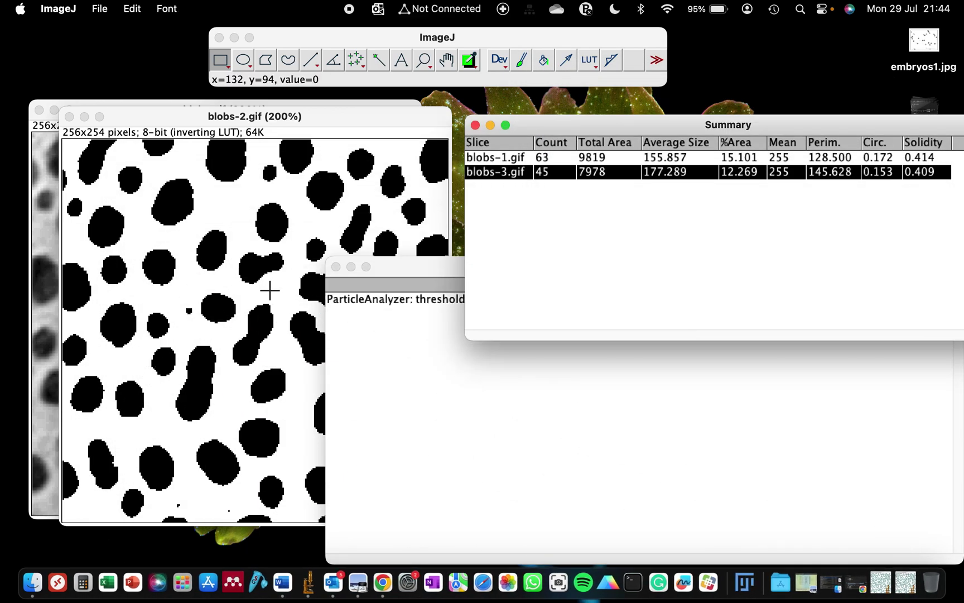
{"action": "left_click", "coordinate": [335, 268]}
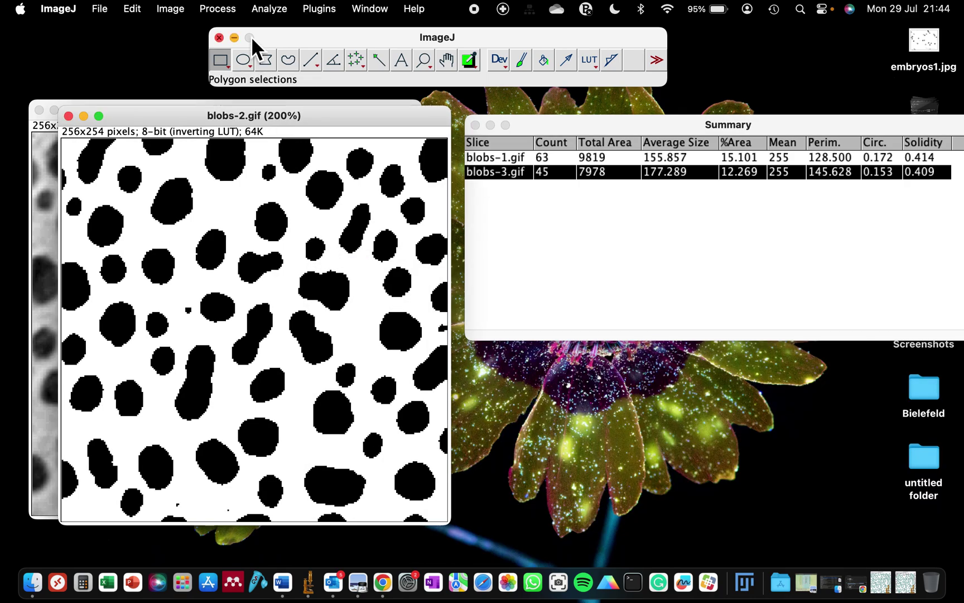
- Apply Process > Find Edges to blobs-2 to turn its solid blobs into outlines
{"action": "left_click", "coordinate": [270, 9]}
{"action": "mouse_move", "coordinate": [221, 9]}
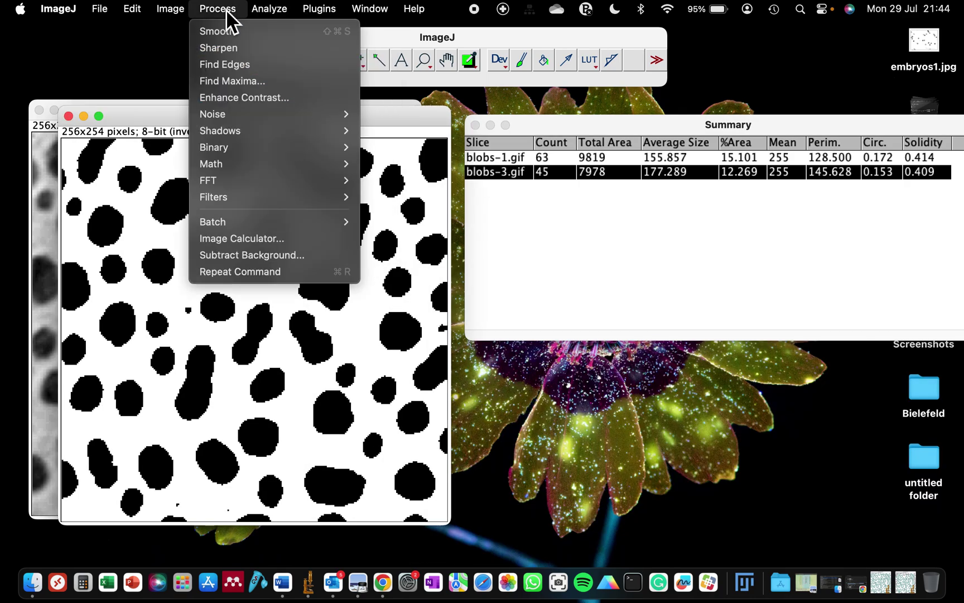
{"action": "left_click", "coordinate": [216, 66]}
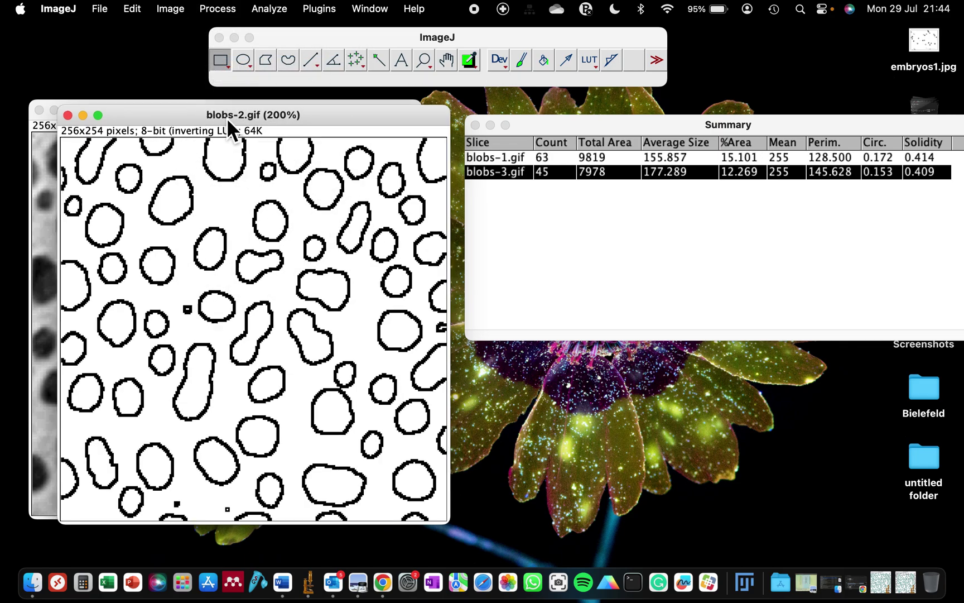
{"action": "left_click_drag", "start_coordinate": [226, 118], "coordinate": [286, 117]}
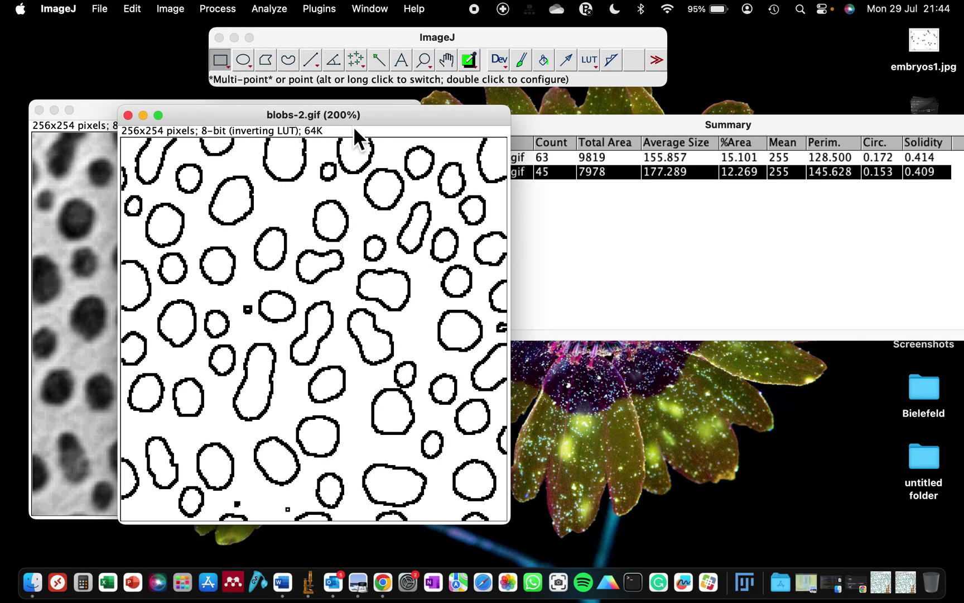
{"action": "left_click_drag", "start_coordinate": [357, 119], "coordinate": [315, 121]}
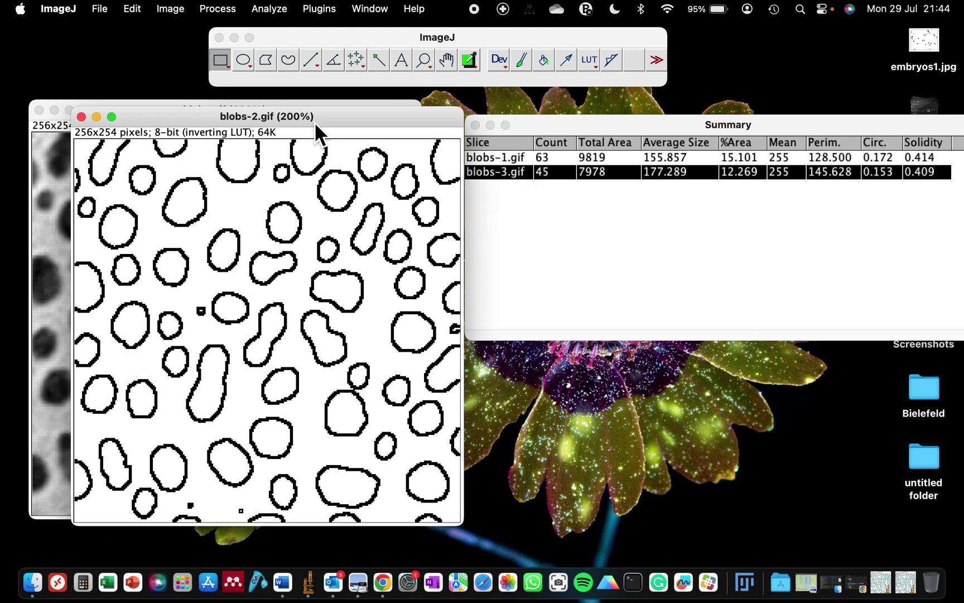
- Analyze blobs-2 particles with Show set to Overlay Masks and edges excluded, adding a 45-particle summary row
{"action": "left_click", "coordinate": [312, 32]}
{"action": "left_click", "coordinate": [282, 9]}
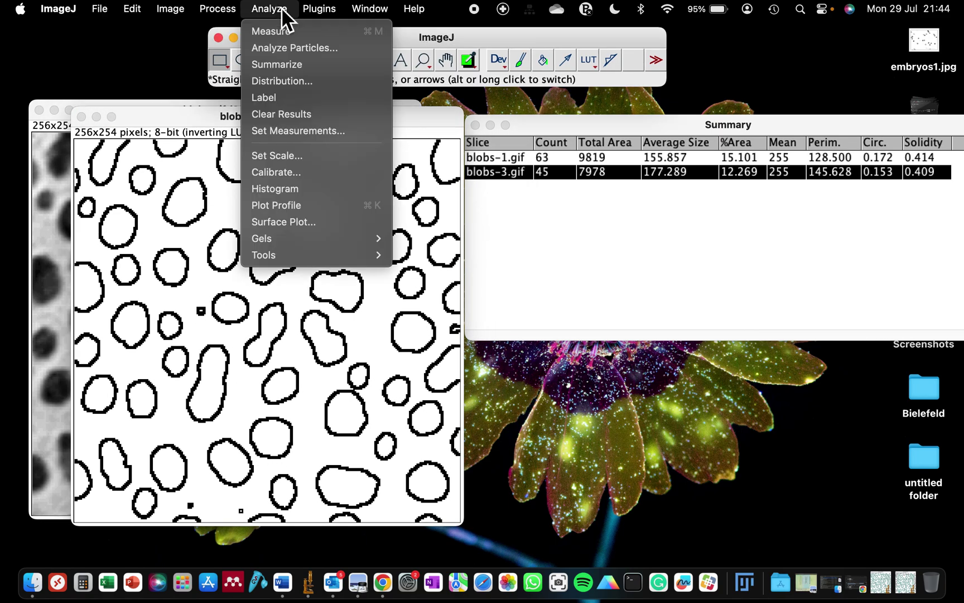
{"action": "left_click", "coordinate": [272, 53]}
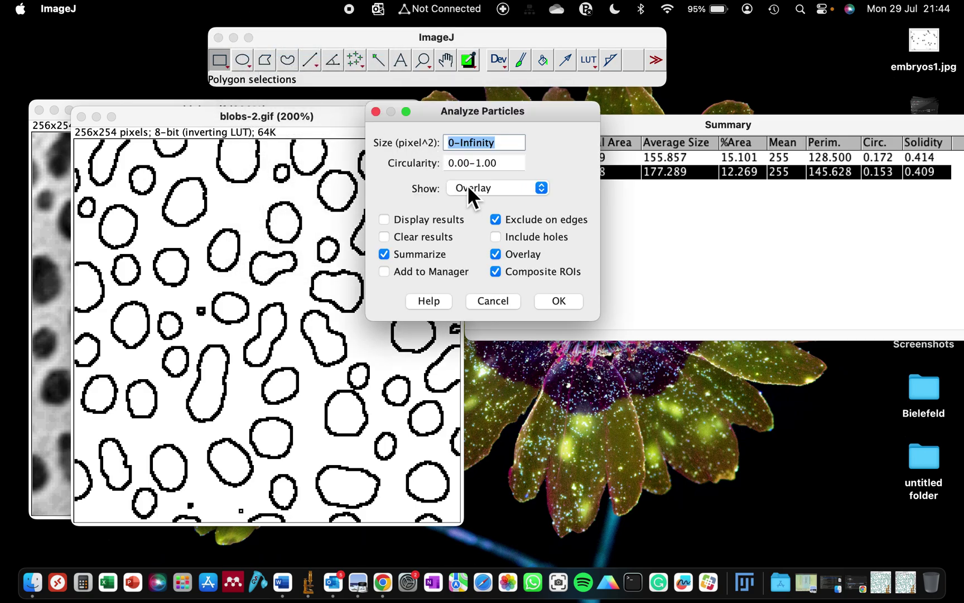
{"action": "left_click", "coordinate": [467, 185]}
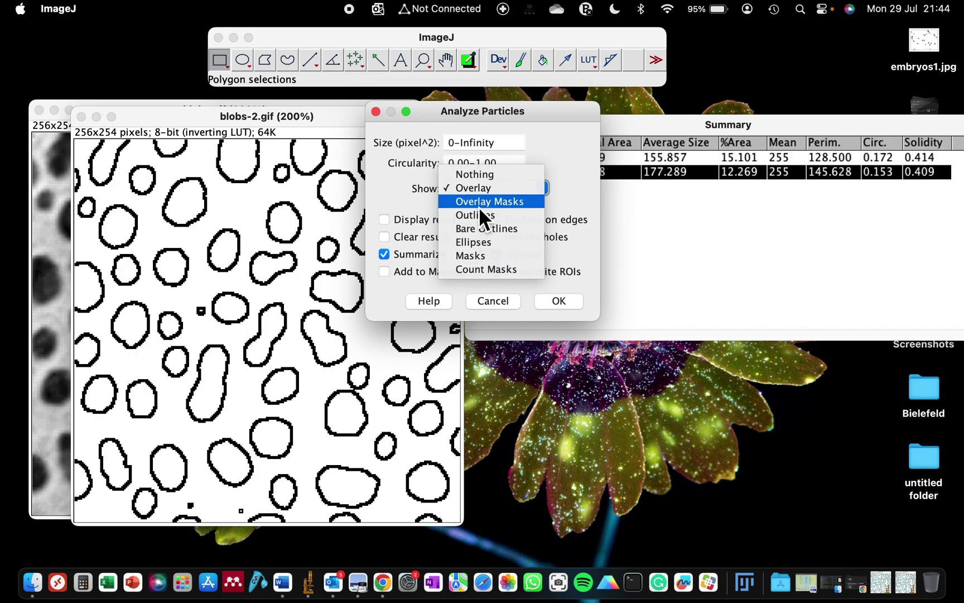
{"action": "left_click", "coordinate": [486, 256]}
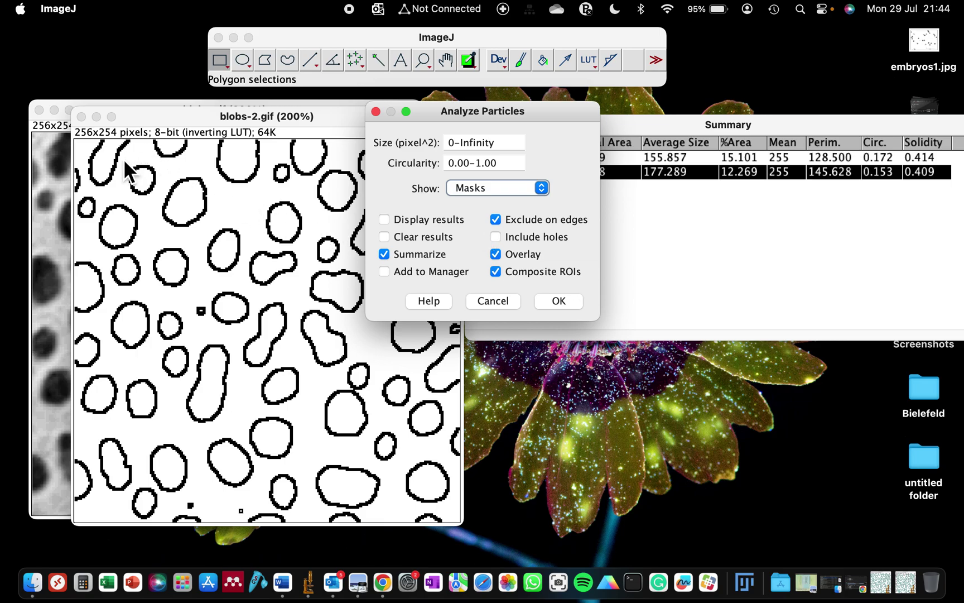
{"action": "left_click", "coordinate": [464, 189]}
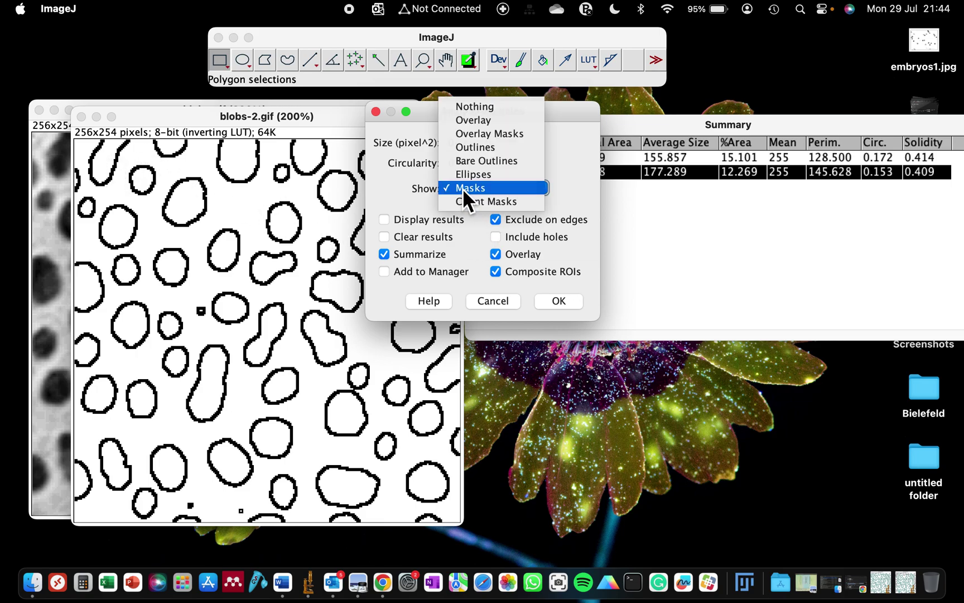
{"action": "left_click", "coordinate": [472, 137]}
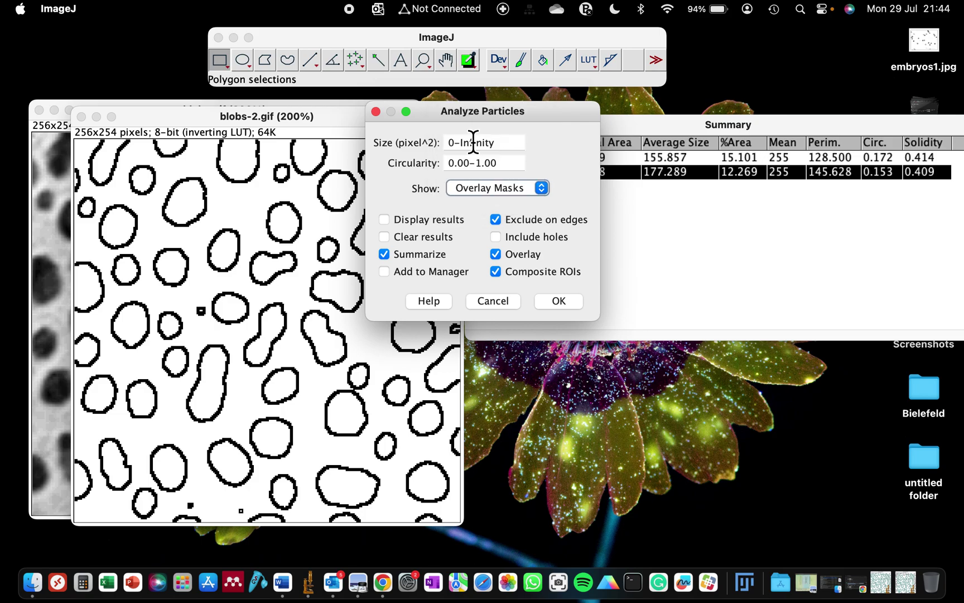
{"action": "left_click", "coordinate": [559, 302]}
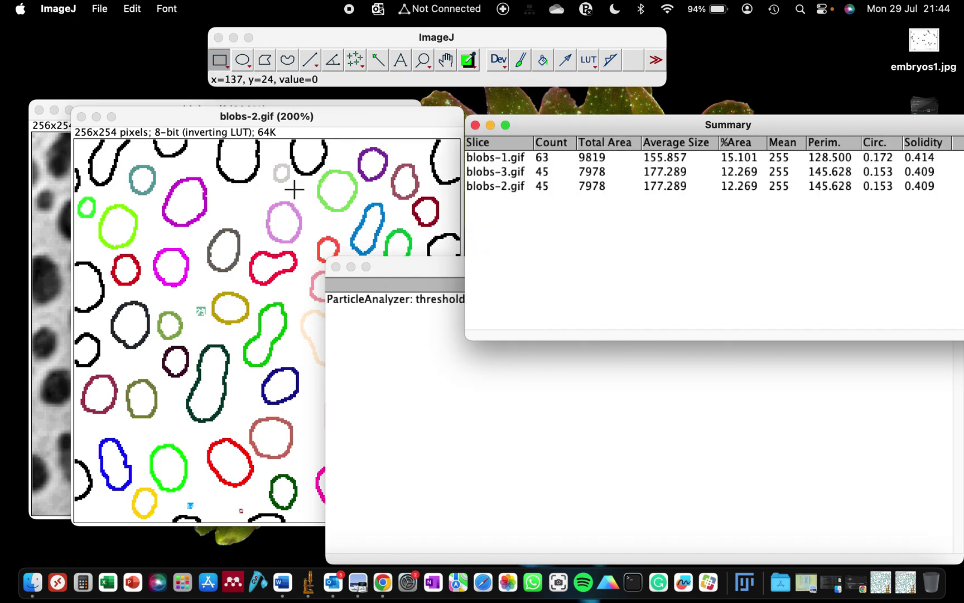
{"action": "left_click_drag", "start_coordinate": [297, 122], "coordinate": [740, 135]}
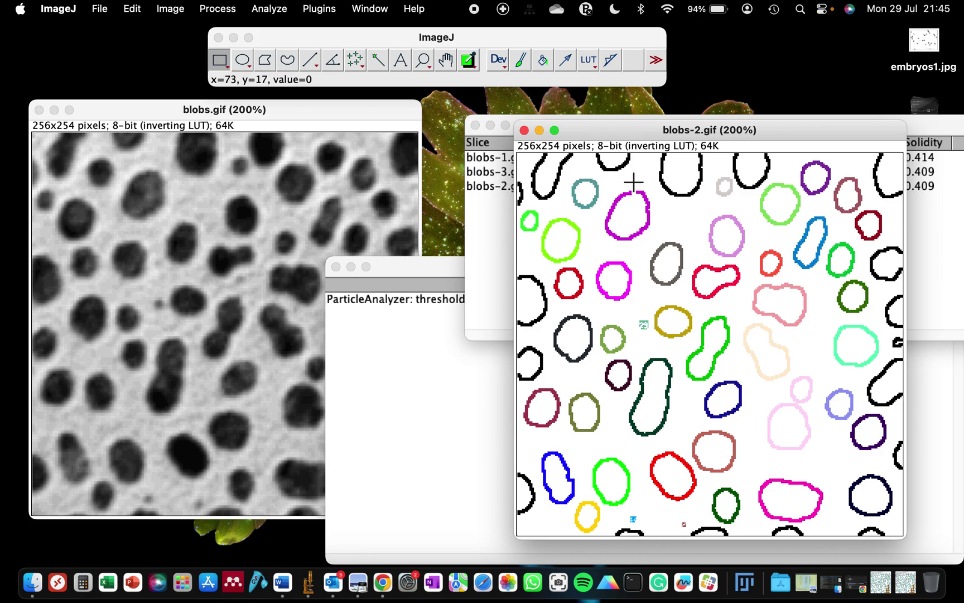
{"action": "left_click_drag", "start_coordinate": [611, 124], "coordinate": [135, 90]}
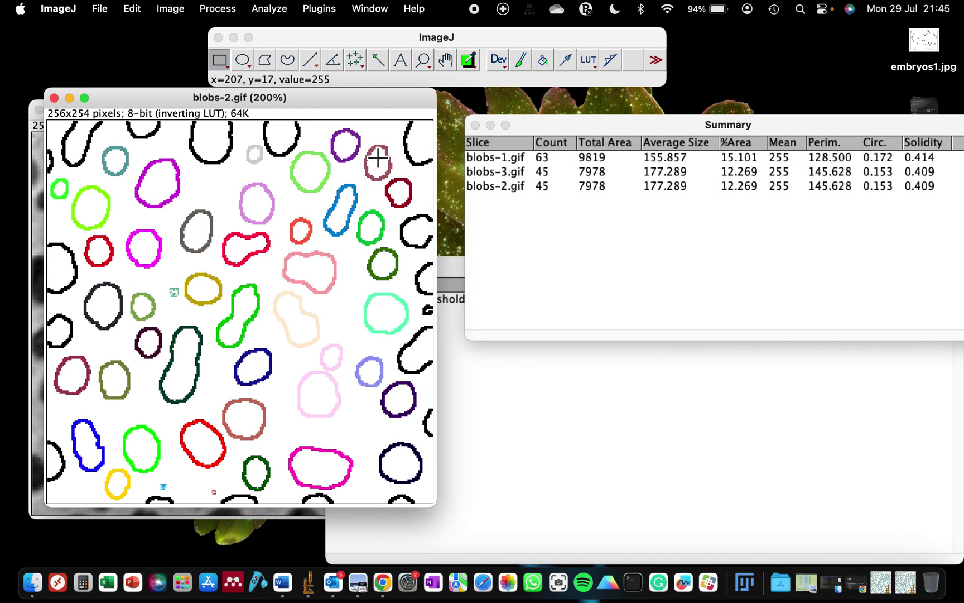
{"action": "left_click", "coordinate": [550, 188]}
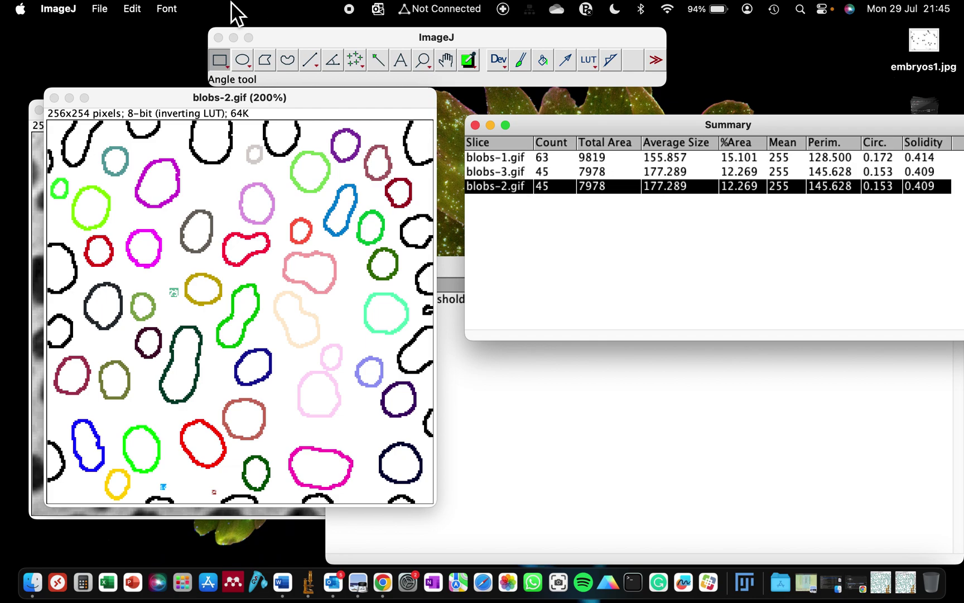
{"action": "left_click_drag", "start_coordinate": [266, 40], "coordinate": [291, 40]}
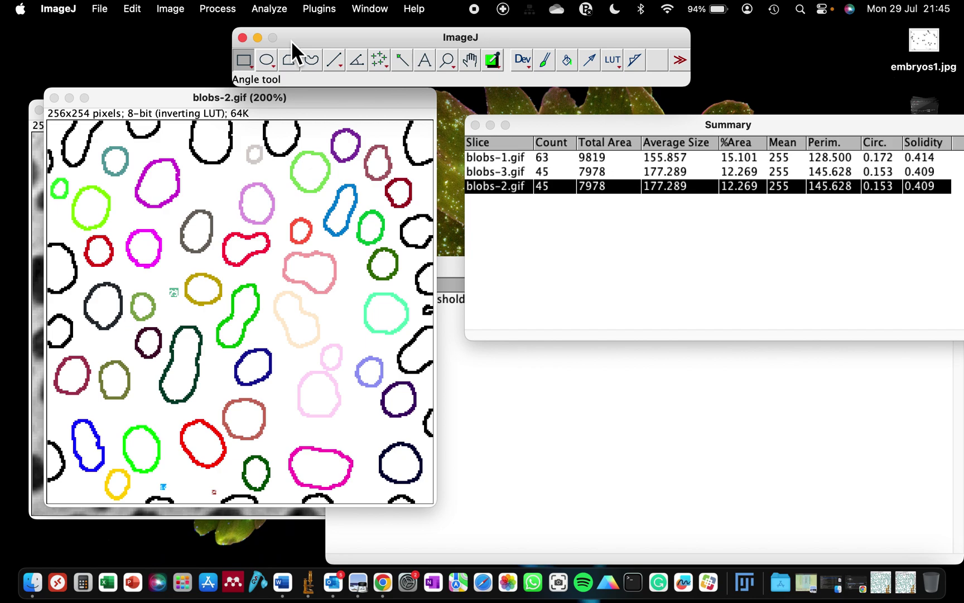
{"action": "left_click_drag", "start_coordinate": [291, 40], "coordinate": [362, 42]}
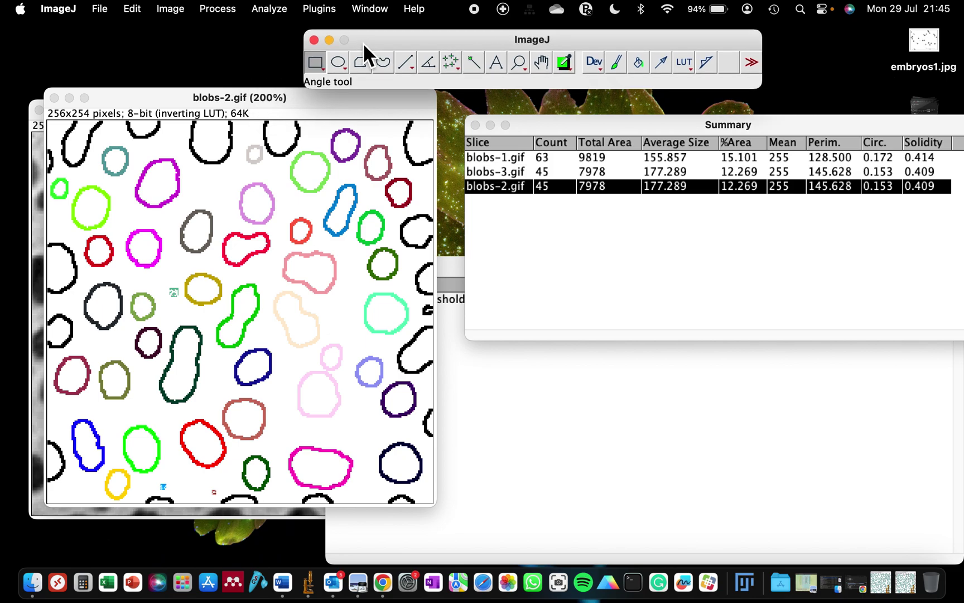